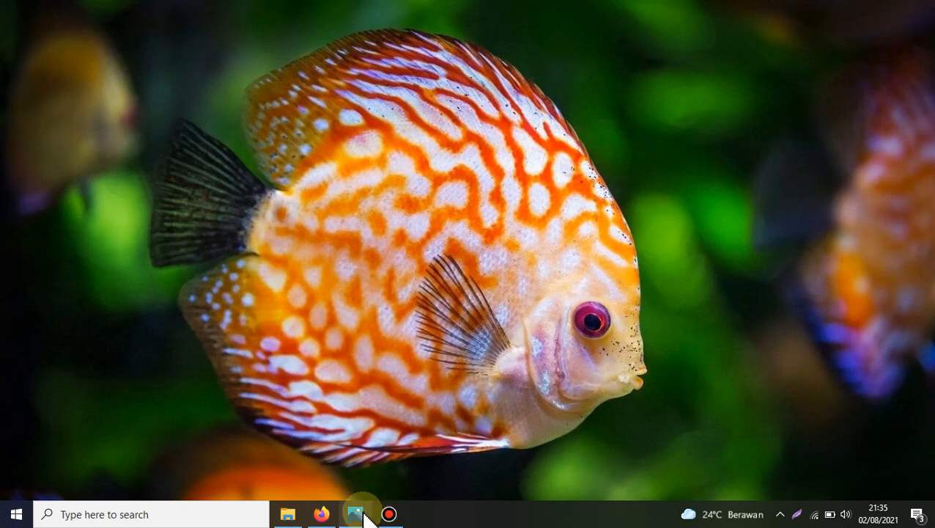
Step: Switch to Firefox and open the Tugas Kelas page of the Latihan 8G class in Google Classroom
mouse_move(320, 517)
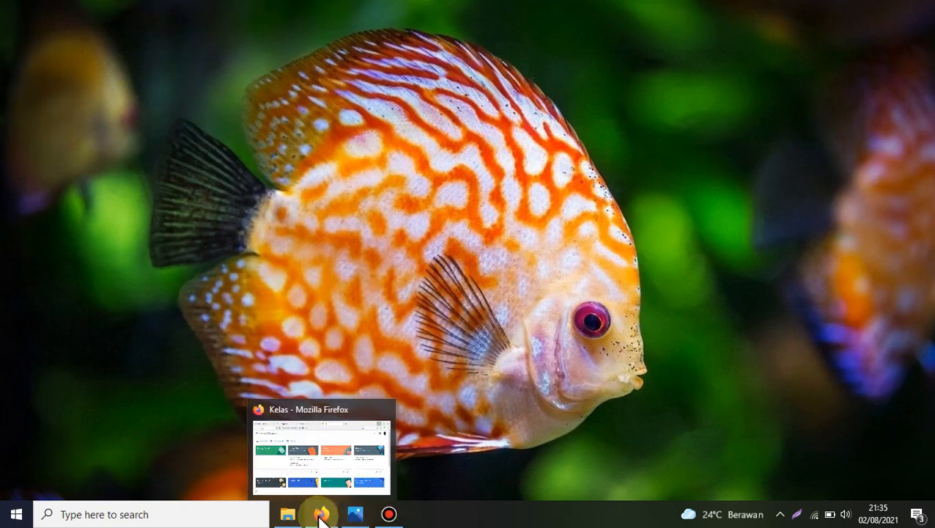
click(500, 443)
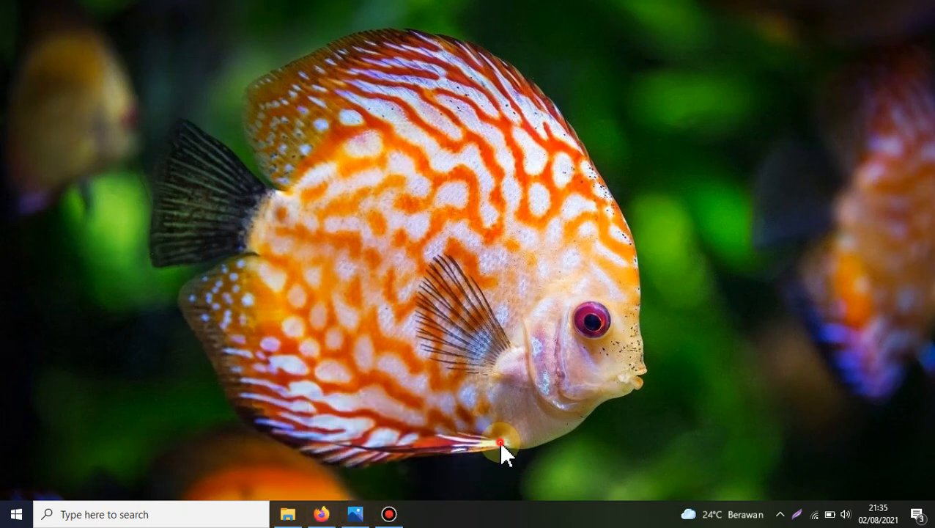
click(334, 513)
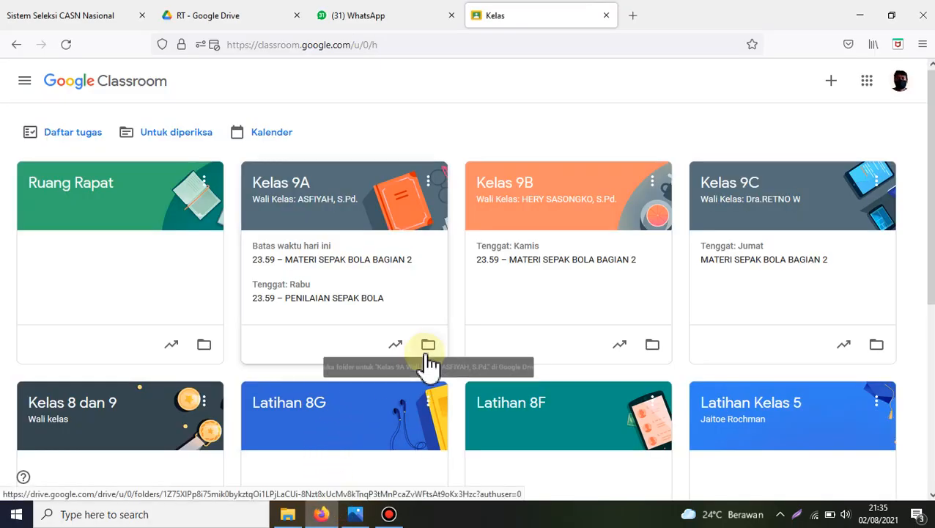
click(330, 417)
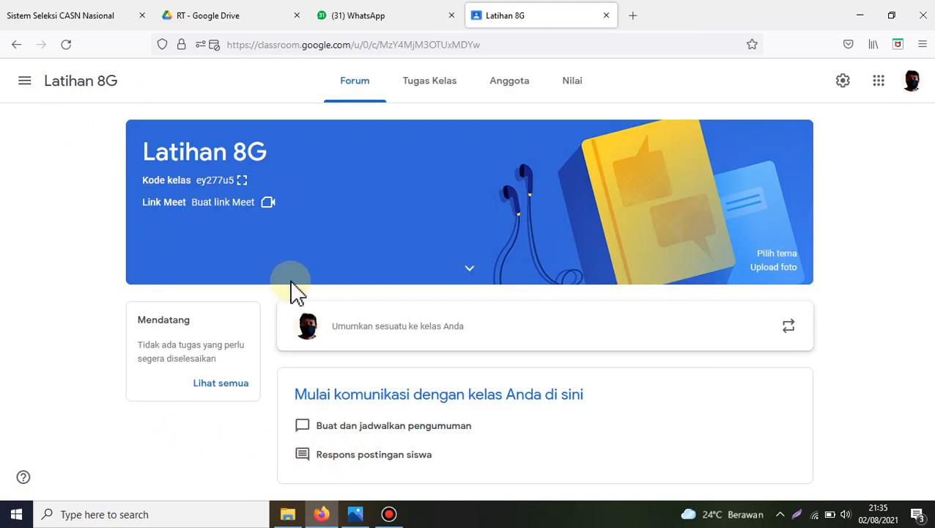
click(438, 91)
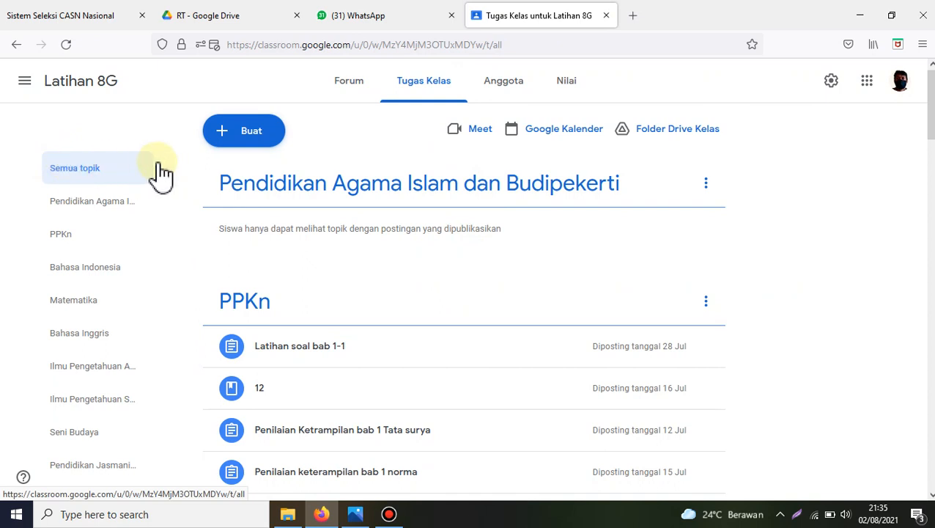
Step: Start creating a new assignment of type Tugas for the class
click(252, 136)
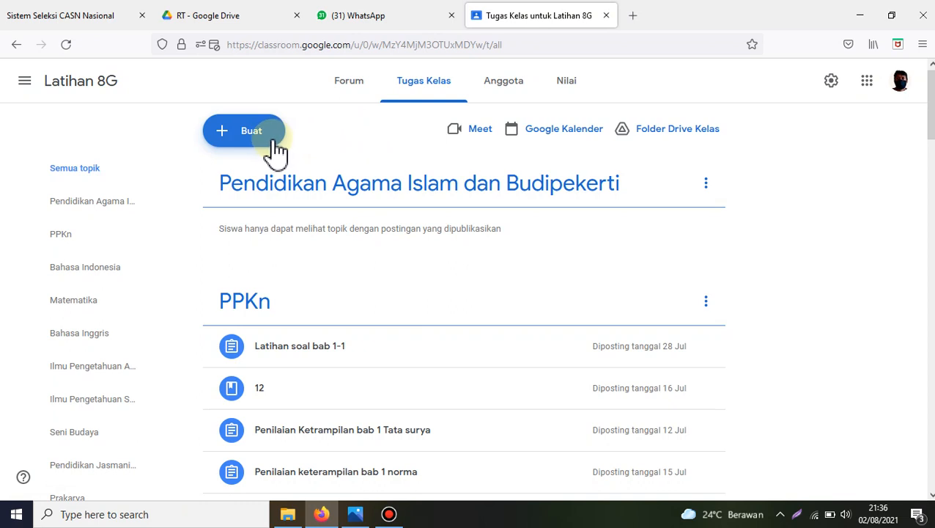
click(252, 138)
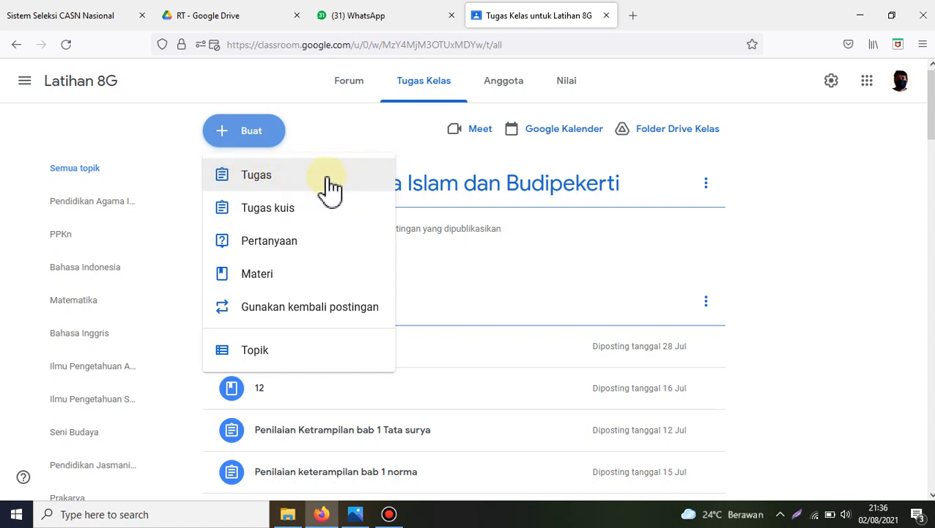
click(253, 180)
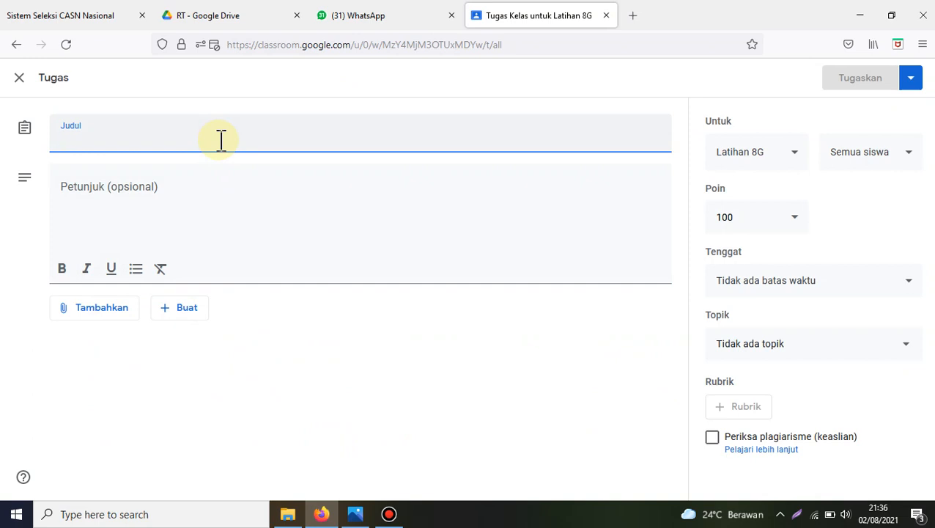
Step: Enter the assignment title "Penilaian Keterampilan Bab 1"
text(Peniliaan)
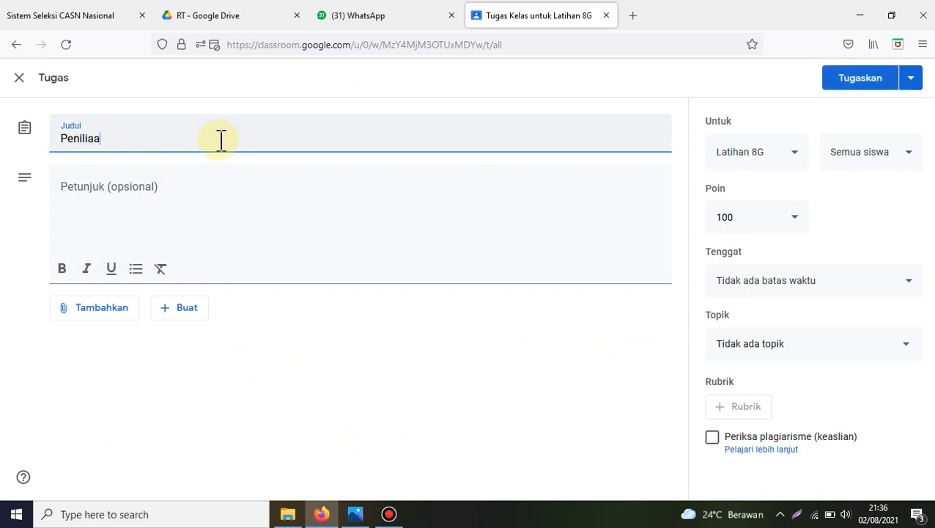
key(BackSpace)
key(BackSpace)
text(ian)
key(BackSpace)
key(BackSpace)
key(BackSpace)
key(BackSpace)
key(BackSpace)
key(BackSpace)
text(lla)
key(BackSpace)
key(BackSpace)
text(aia)
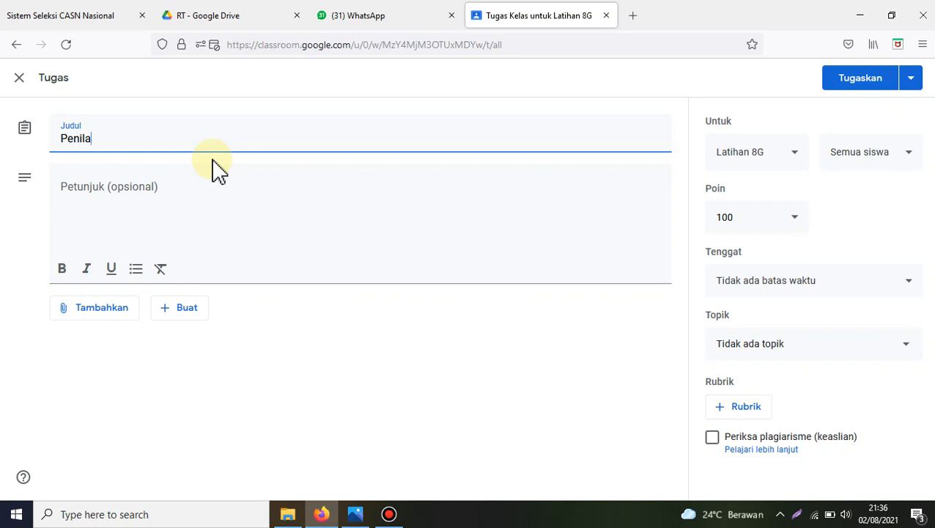
text(n bi)
key(BackSpace)
key(BackSpace)
text(Keteran)
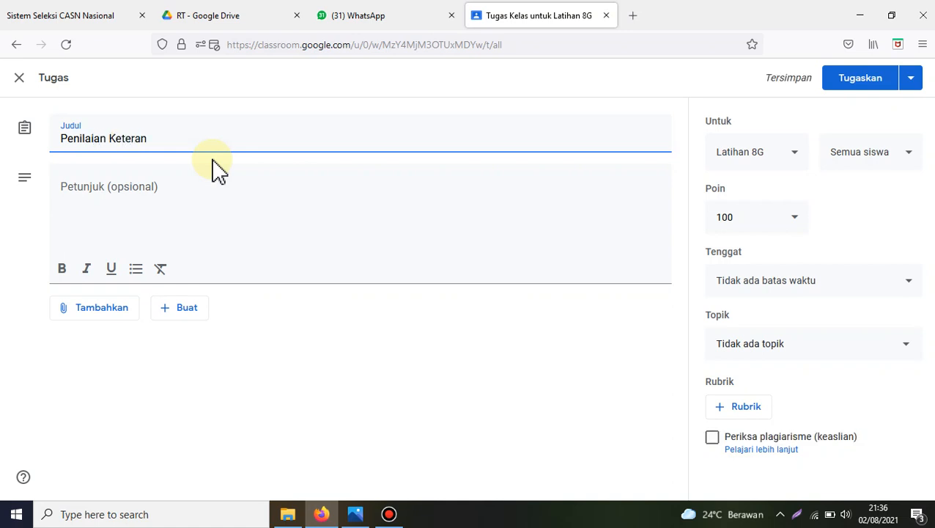
key(BackSpace)
text(mpilan Ban)
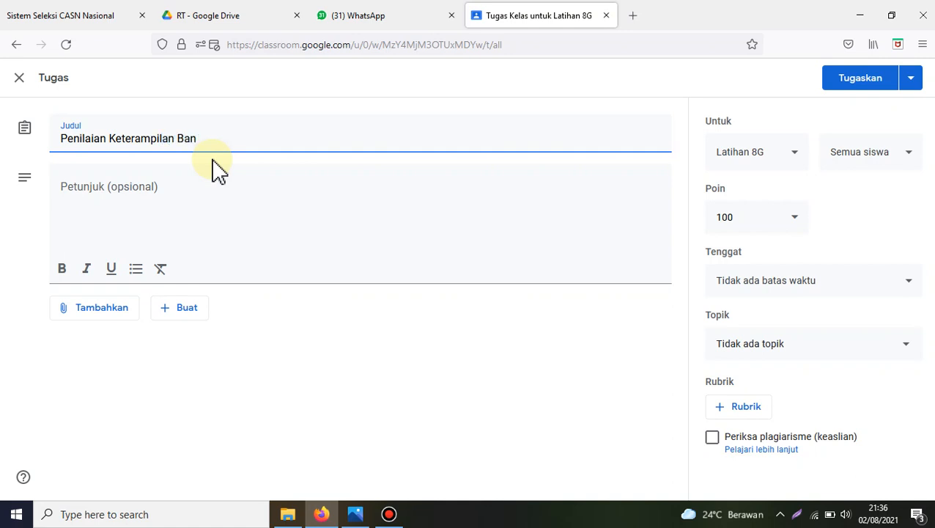
key(BackSpace)
text(b 1)
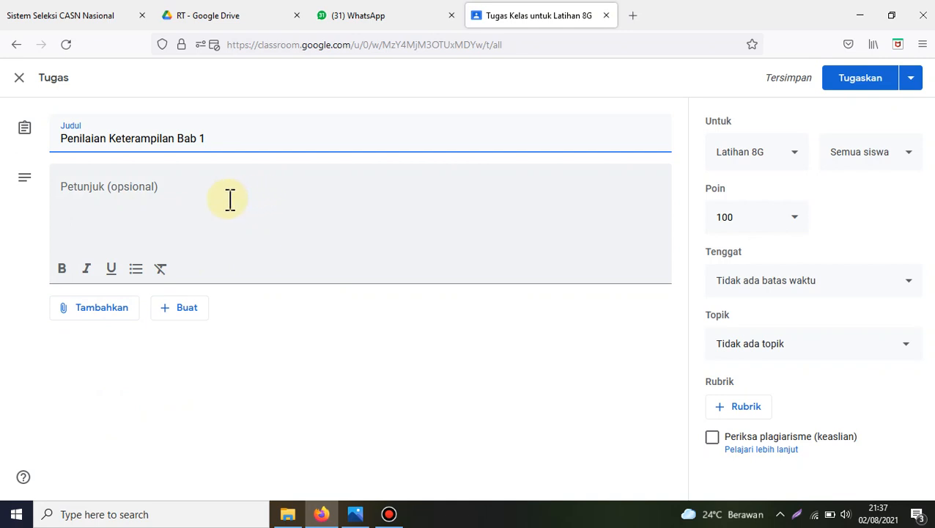
Step: Begin the assignment instructions with "Carilah informasi melalui internet tentang bayi kembar siap."
click(181, 192)
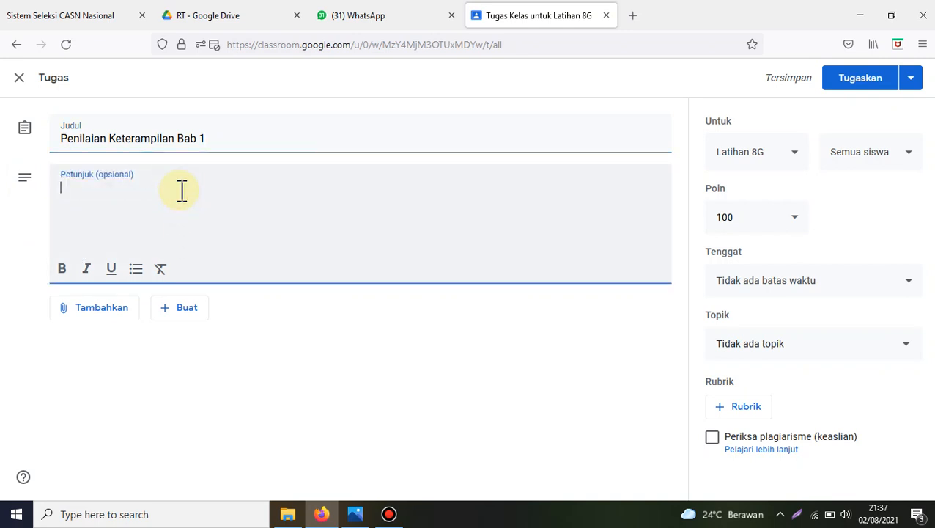
text(Carila)
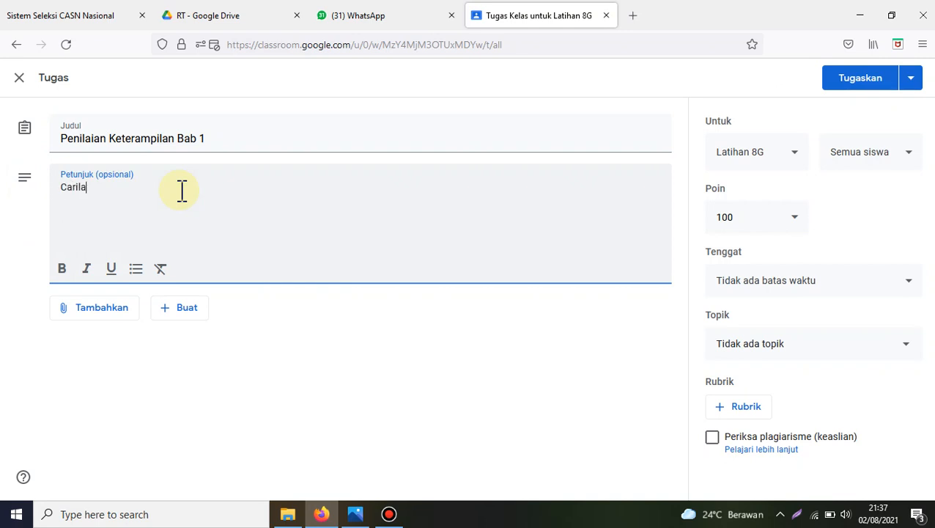
text(h informasi melalui in)
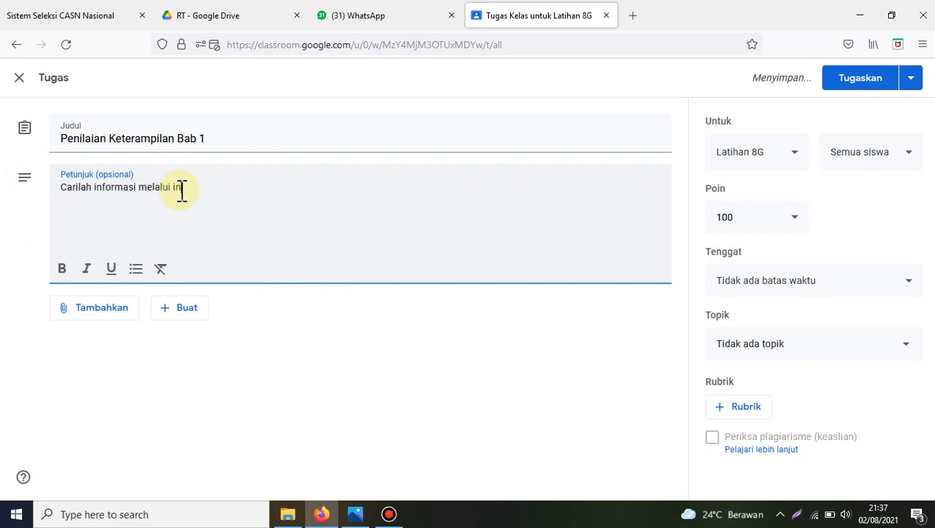
text(ternet,)
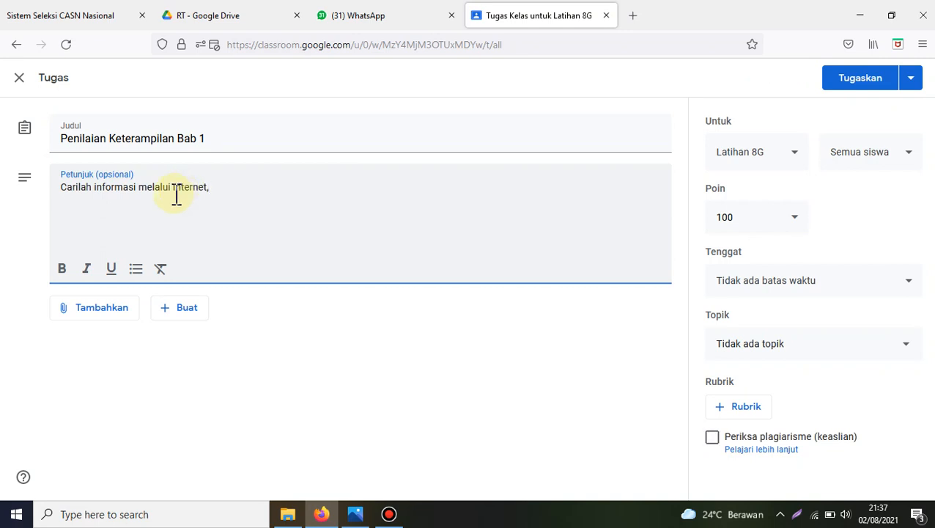
key(BackSpace)
text(tentang bayi kembar siap)
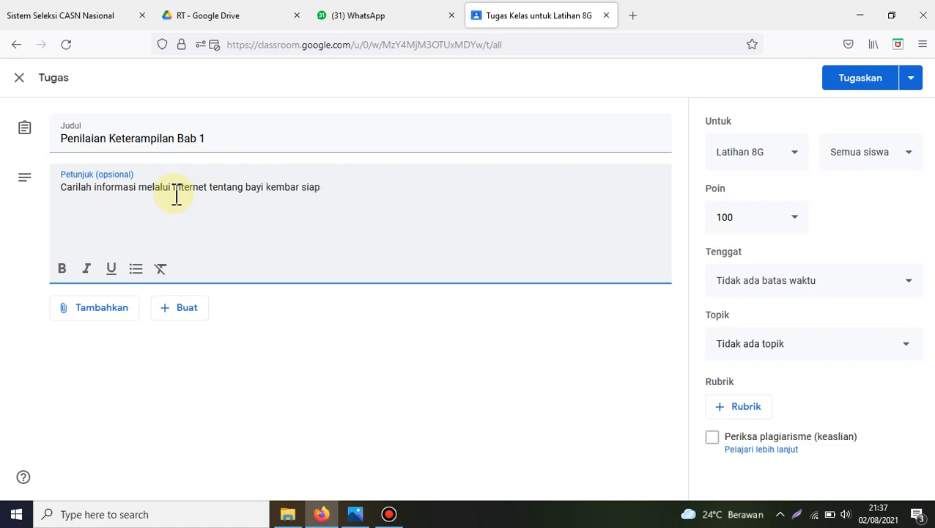
text(. Apa itu kembar sia,,)
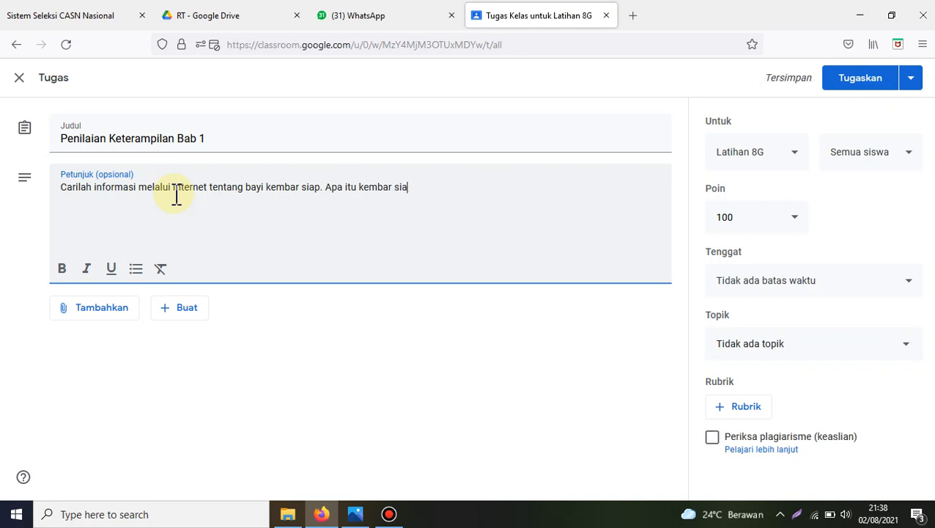
Step: Continue the first line of the instructions with "Apa itu kembar sia,, bagaimana bisa terjadi ....."
text(gaimana terjadi d)
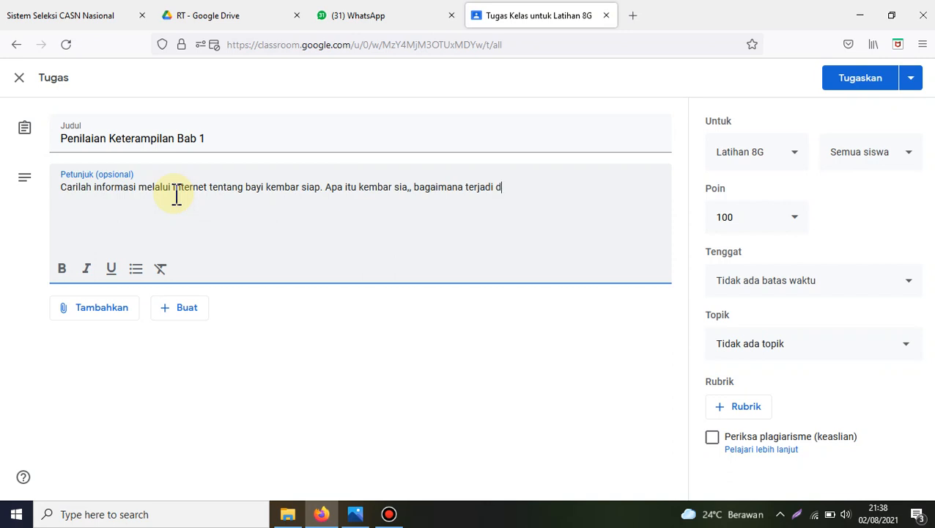
key(BackSpace)
key(BackSpace)
key(BackSpace)
key(BackSpace)
key(BackSpace)
key(BackSpace)
key(BackSpace)
key(BackSpace)
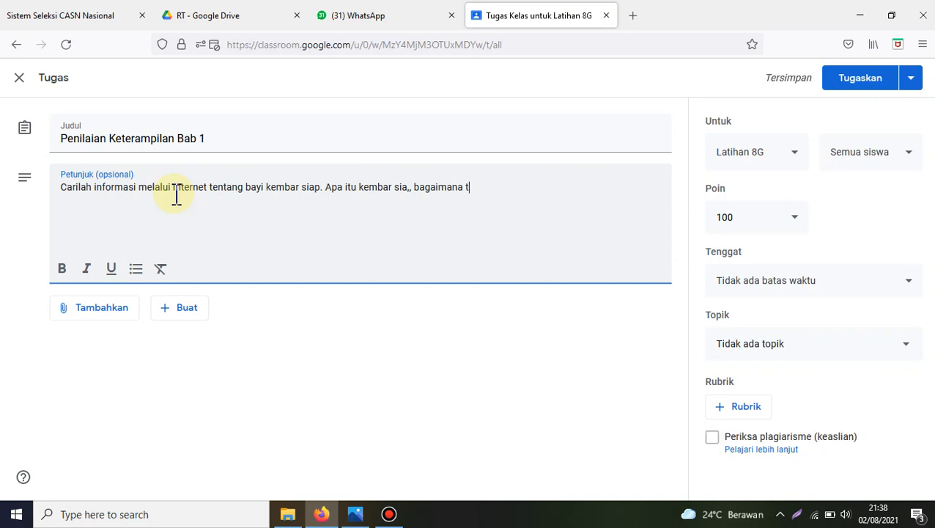
key(BackSpace)
text(bisa terjadi)
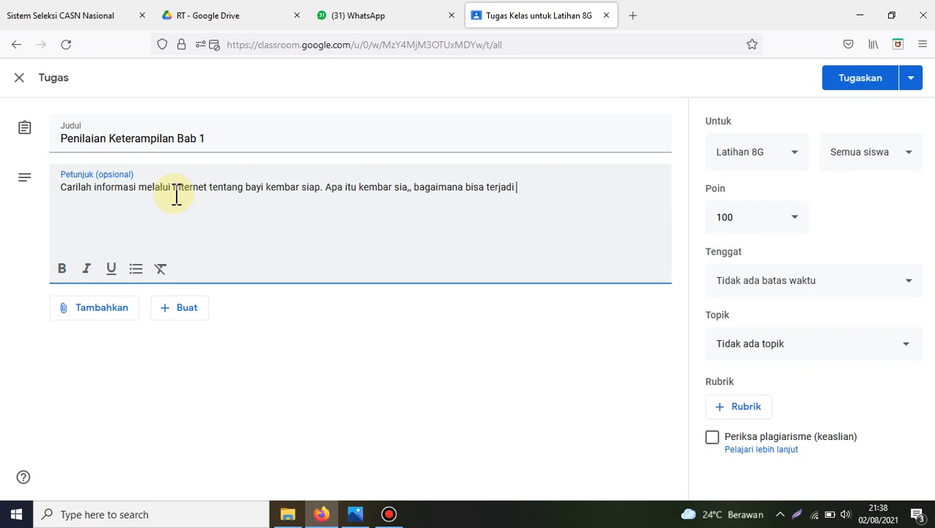
text(.....)
Step: Add a second instruction line reading "Tulislah pada selembar kertas, beri nama pada pojok kanan atas"
key(Return)
text(ulislah pada)
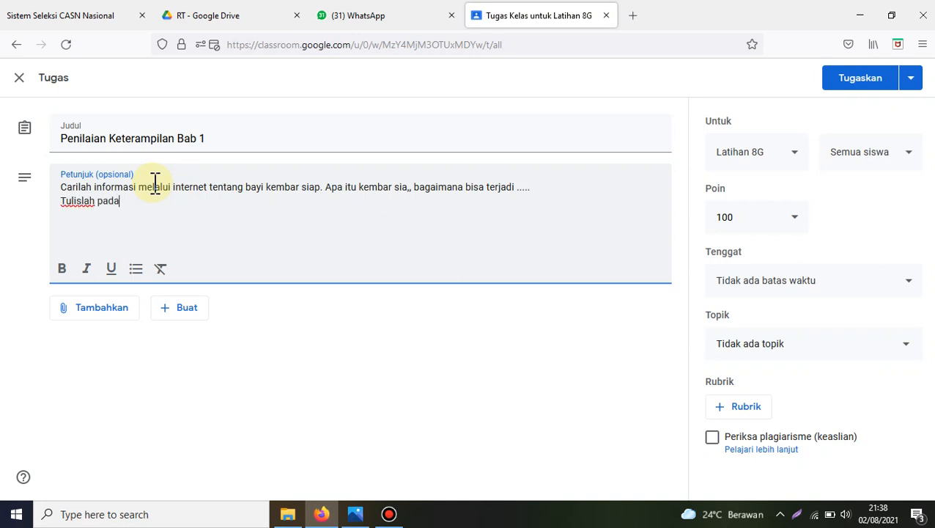
text( selembar kertas)
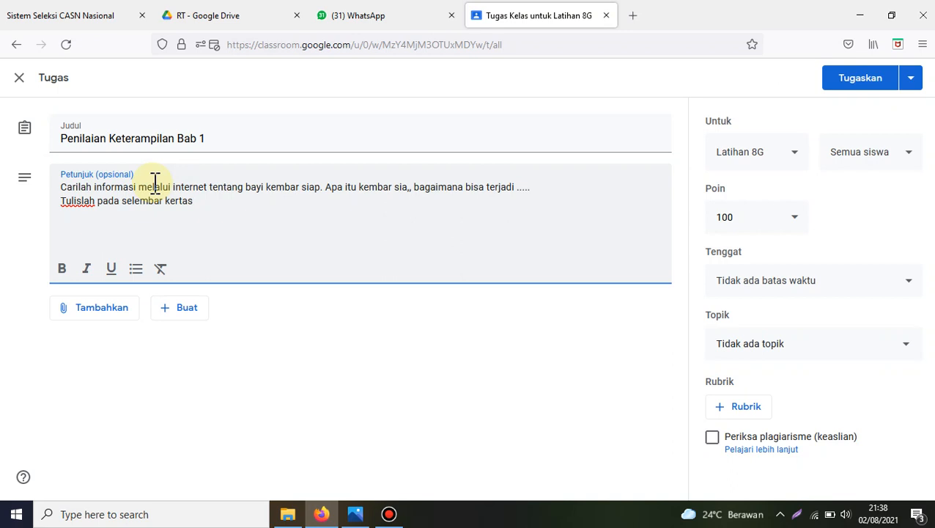
key(BackSpace)
text(, beri nama pada)
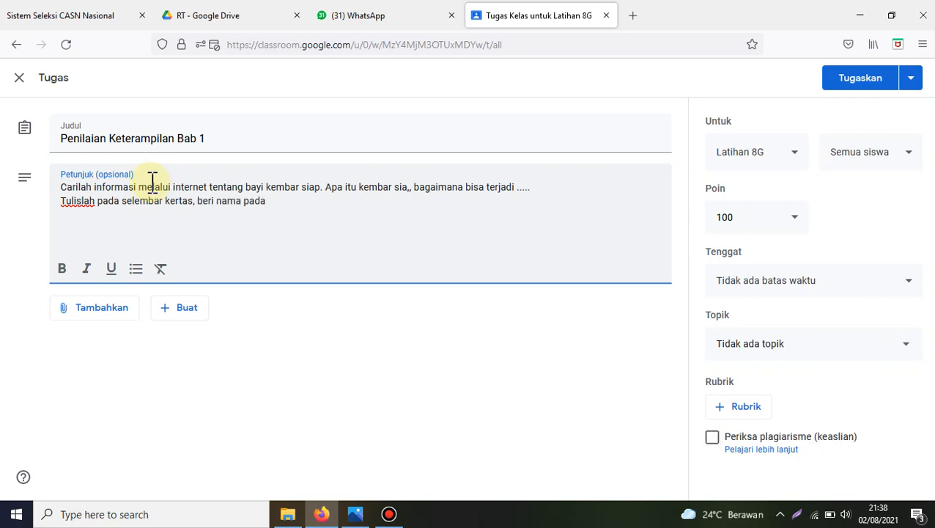
text( pojok kanan)
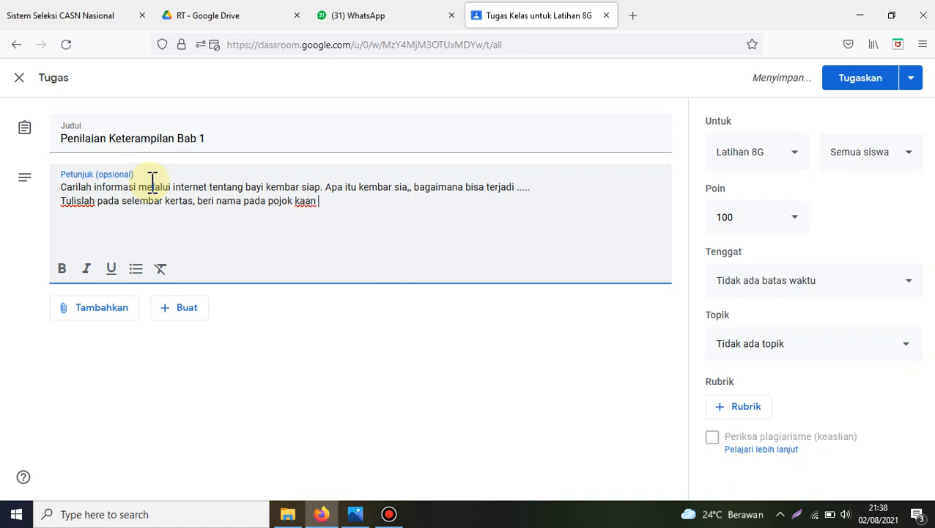
key(BackSpace)
key(BackSpace)
text(nan atas, kemudian kiri)
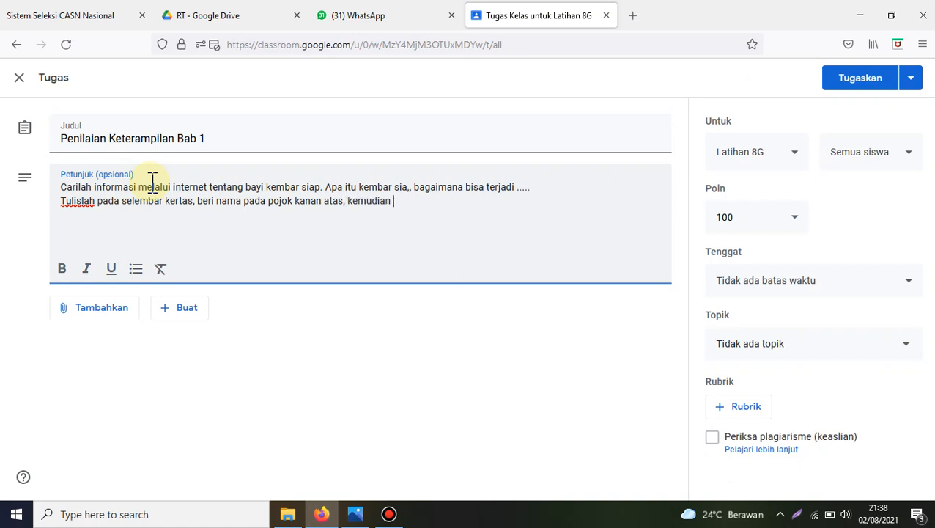
text(mkan deng)
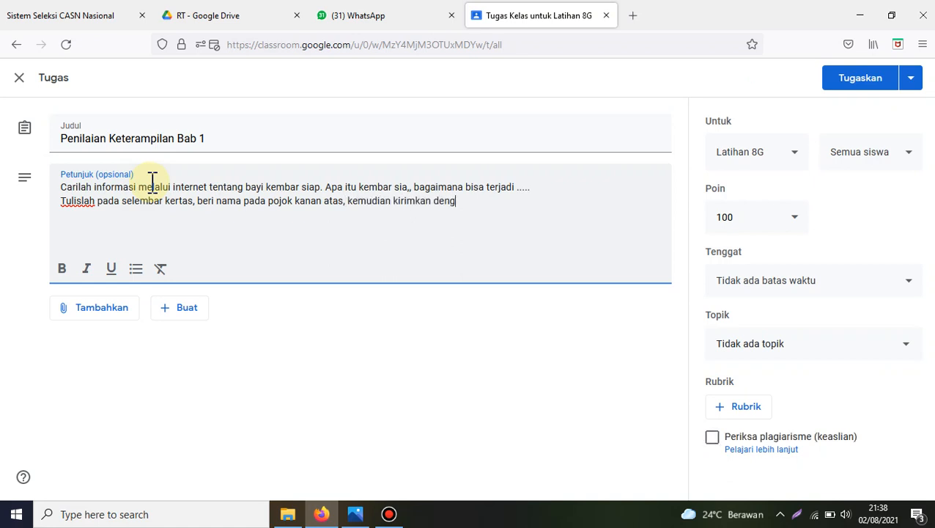
text(an cara difoto melal)
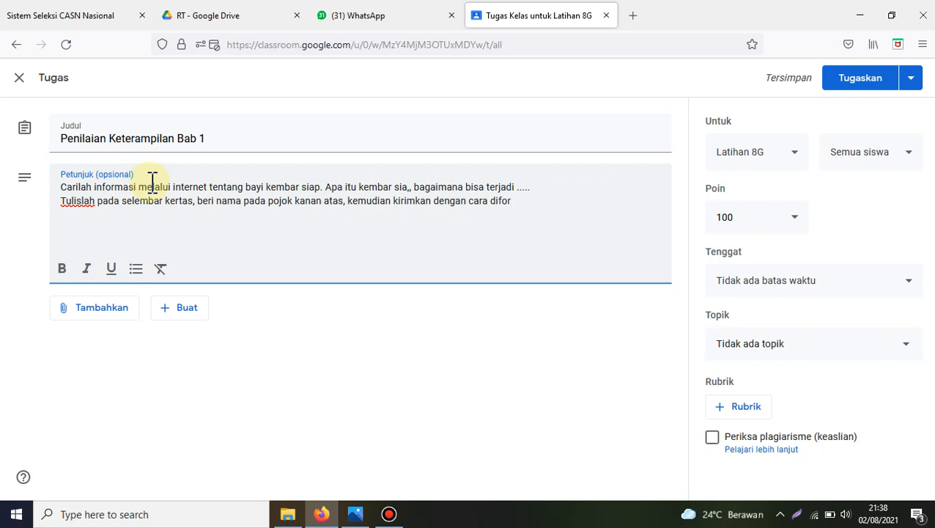
text(ui )
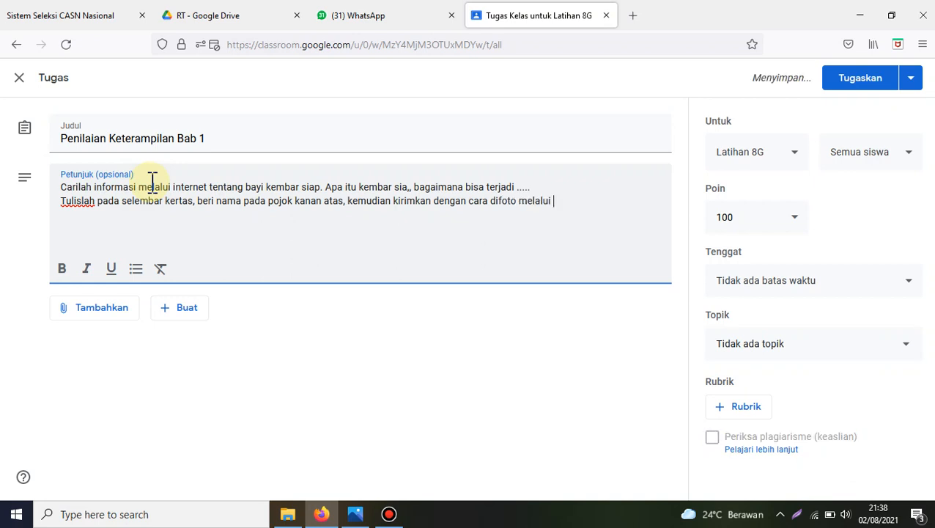
text(tombol lamp)
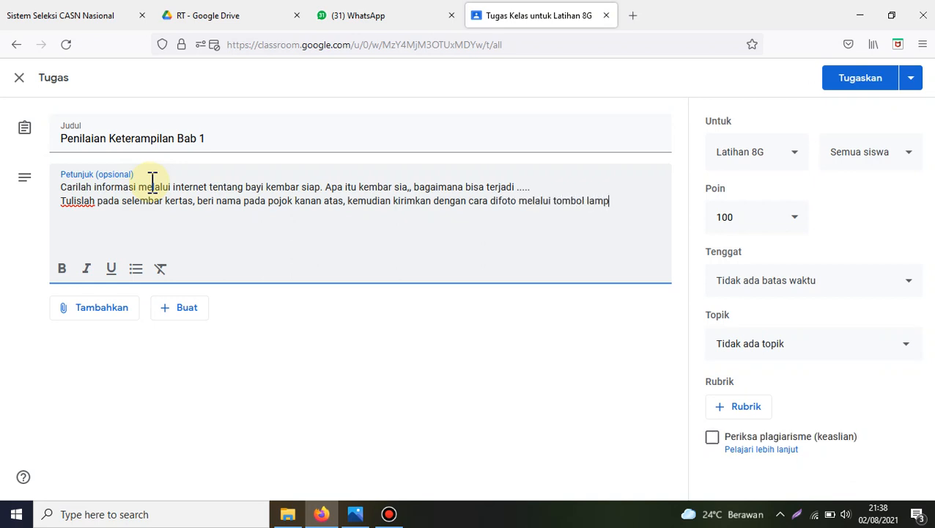
text(irkan di ba)
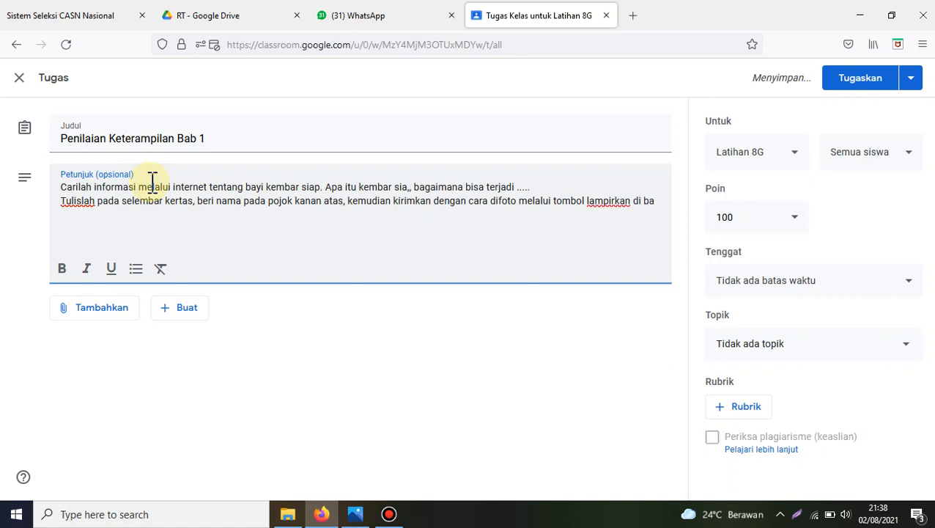
text(wah ini.)
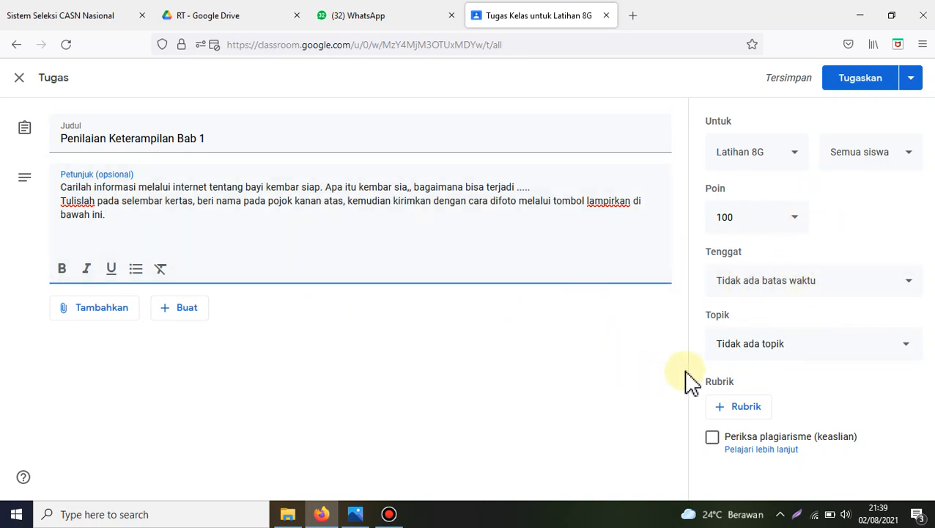
Step: Set the assignment's topic to Ilmu Pengetahuan Alam
click(798, 344)
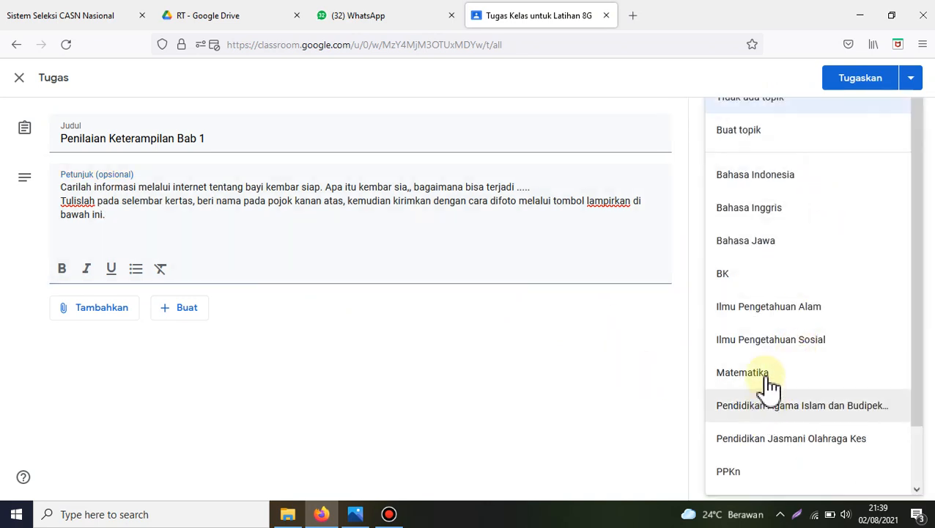
click(794, 320)
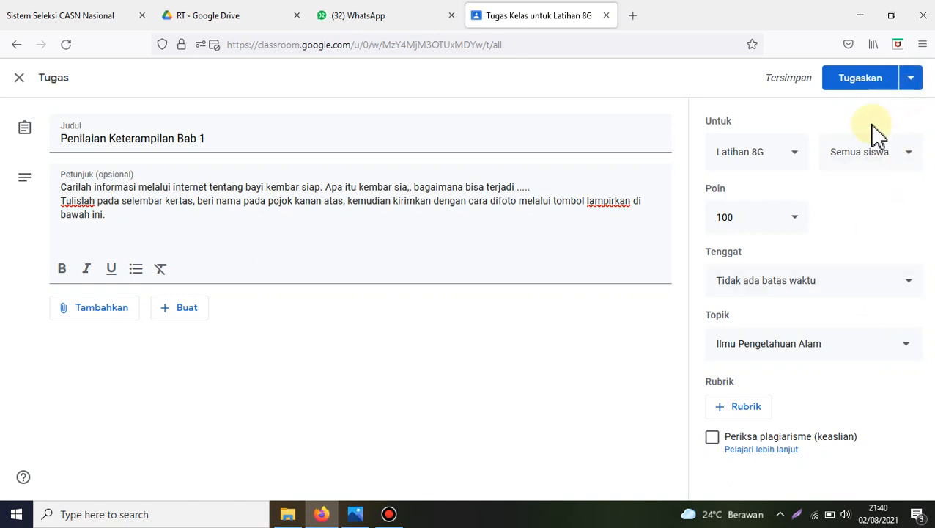
Step: Publish the Penilaian Keterampilan Bab 1 assignment and check its post under the Ilmu Pengetahuan Alam topic
click(856, 86)
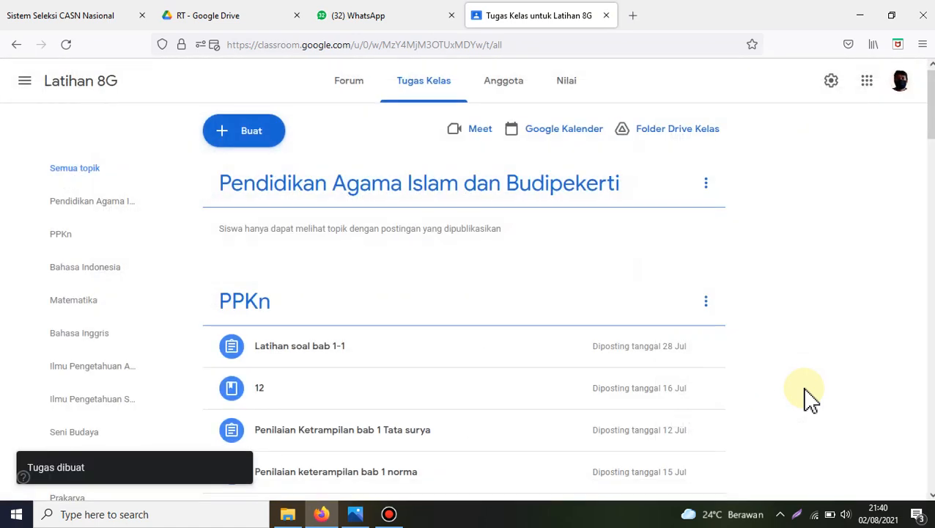
click(77, 375)
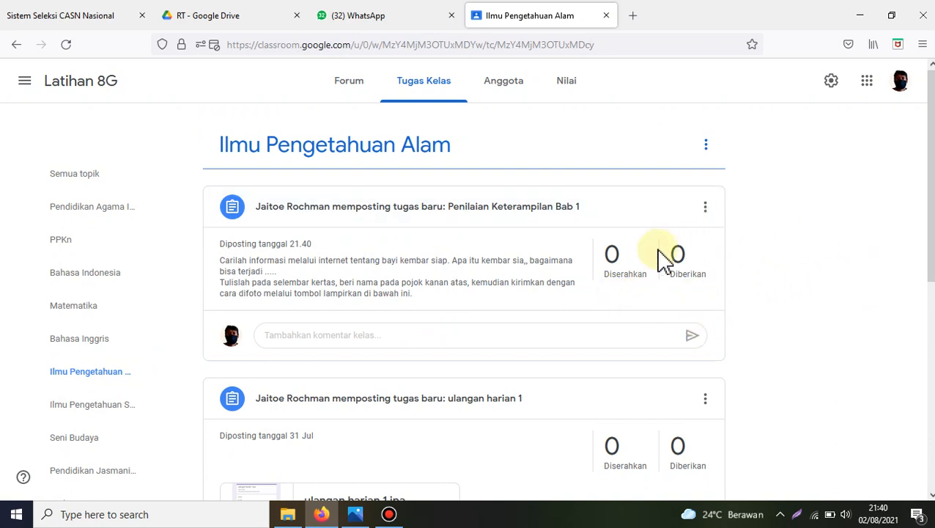
click(86, 176)
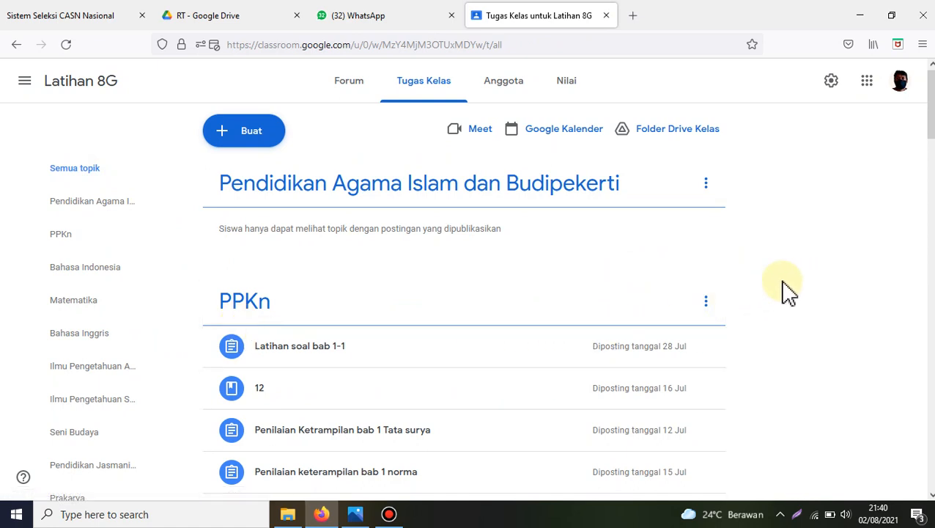
Step: Create another assignment in the class, titled "Penilaian Keterampilan bab 2"
click(266, 147)
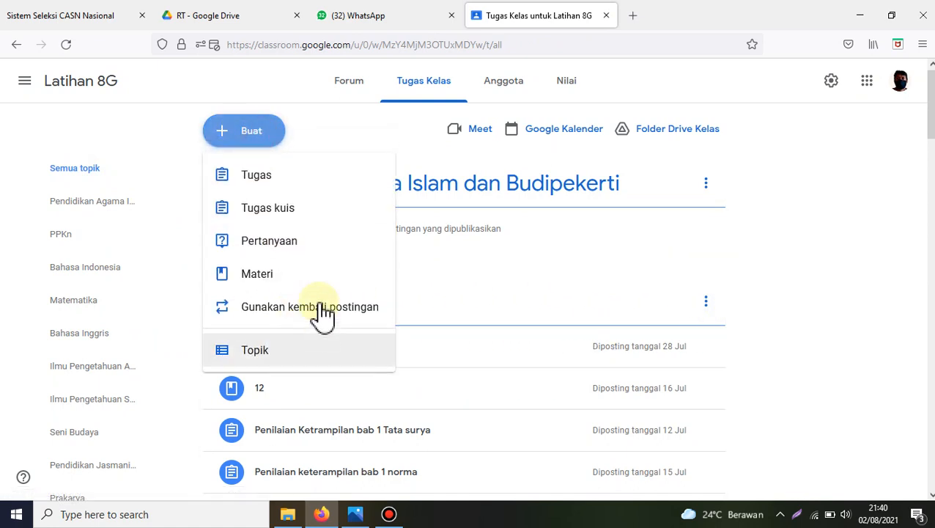
click(294, 178)
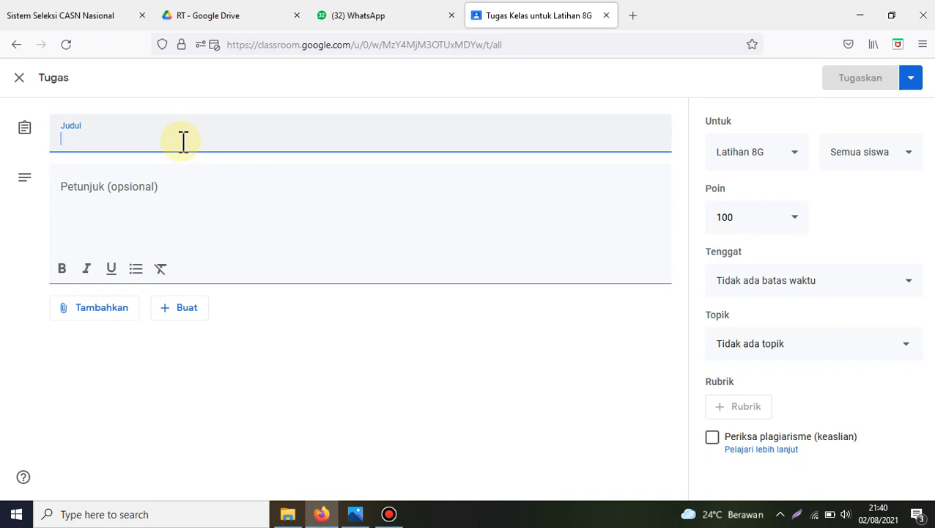
text(Penil)
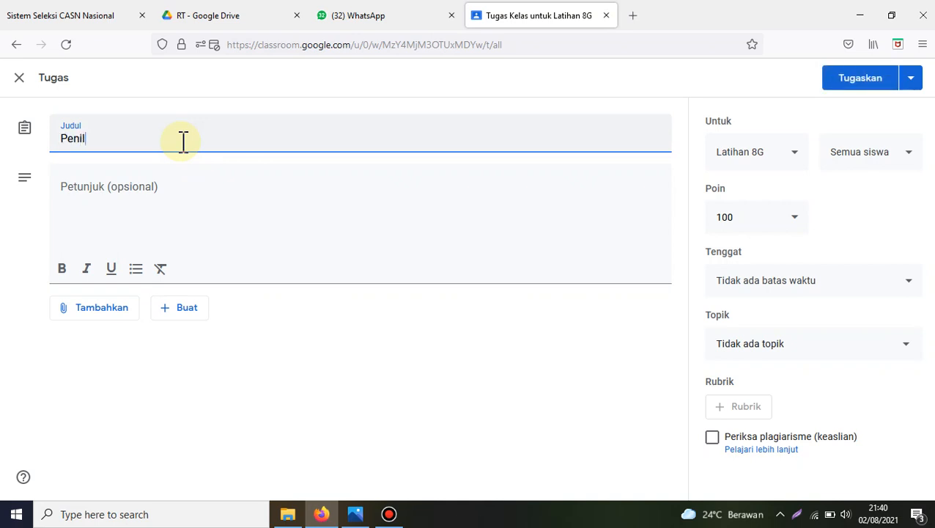
text(aian Keterampilan )
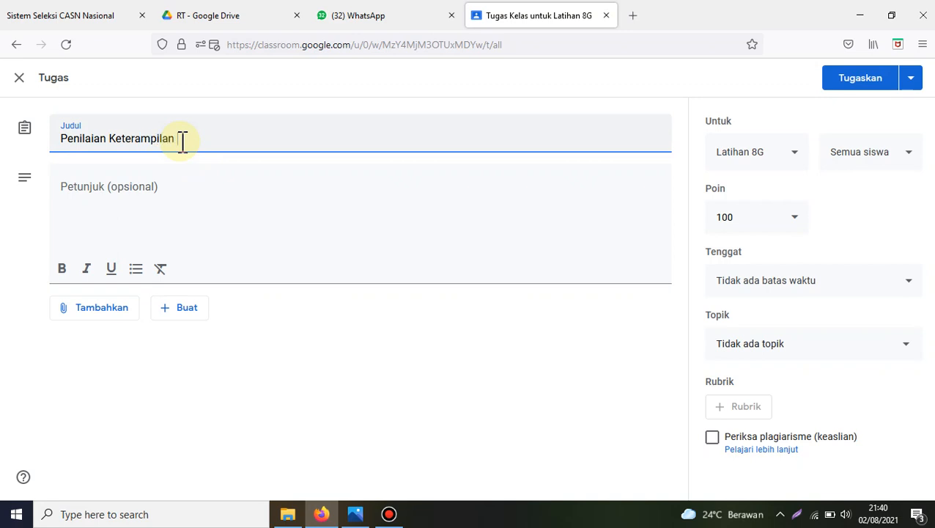
text(Bab)
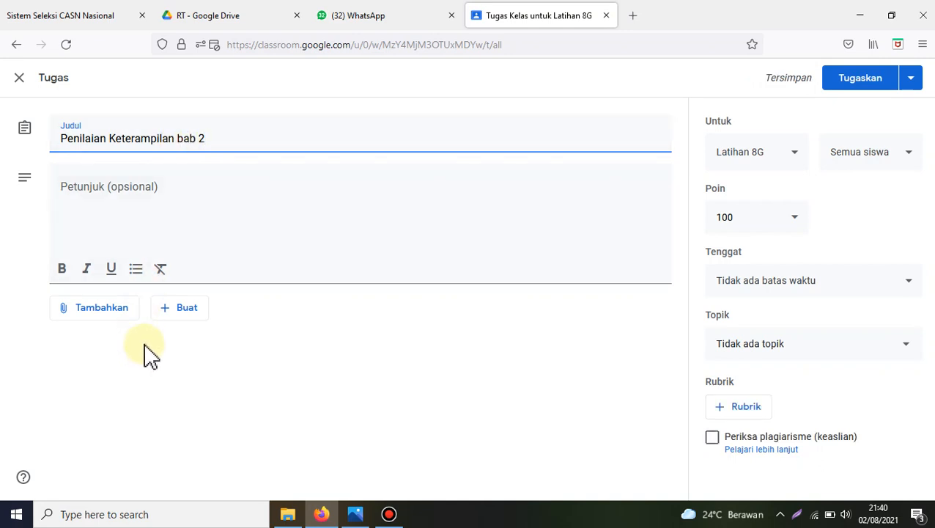
Step: Create a new Google Docs document as the assignment's attachment and name it "Membuat Tape Singkong"
click(181, 322)
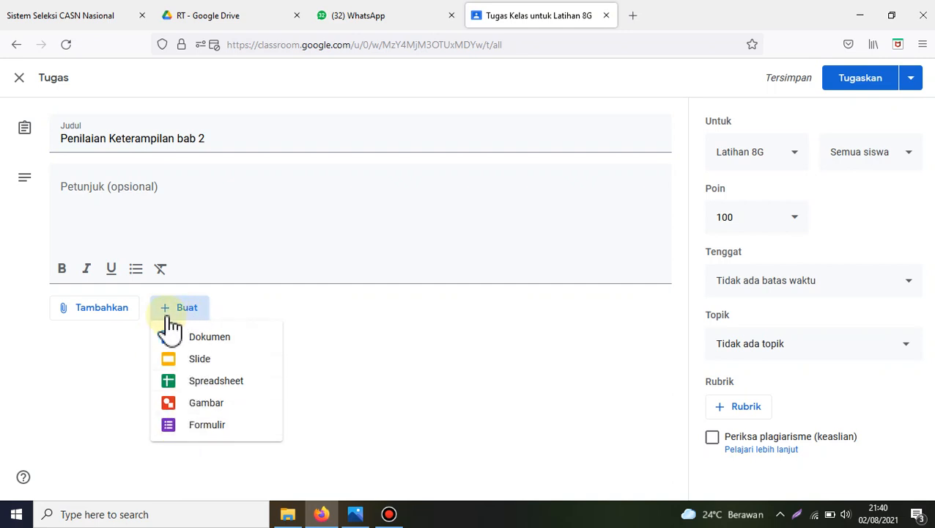
click(230, 338)
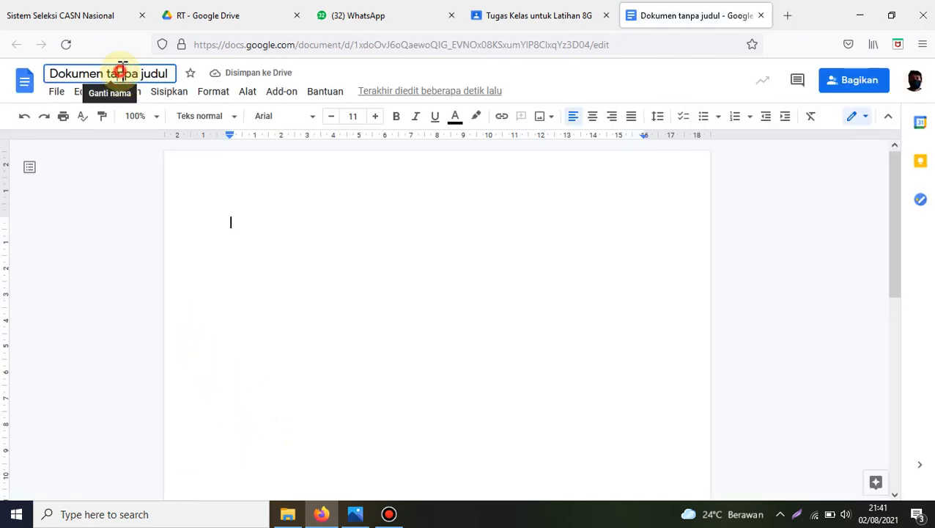
click(122, 71)
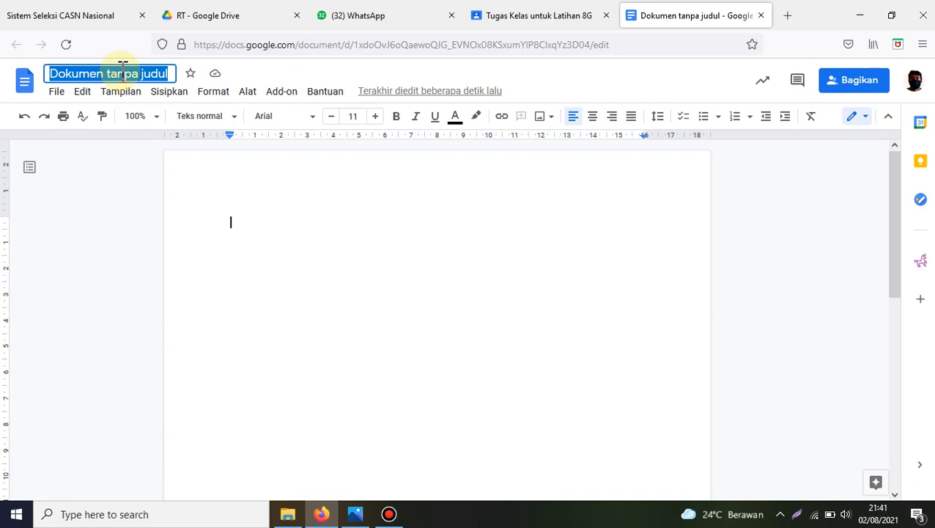
text(Membuat Ta)
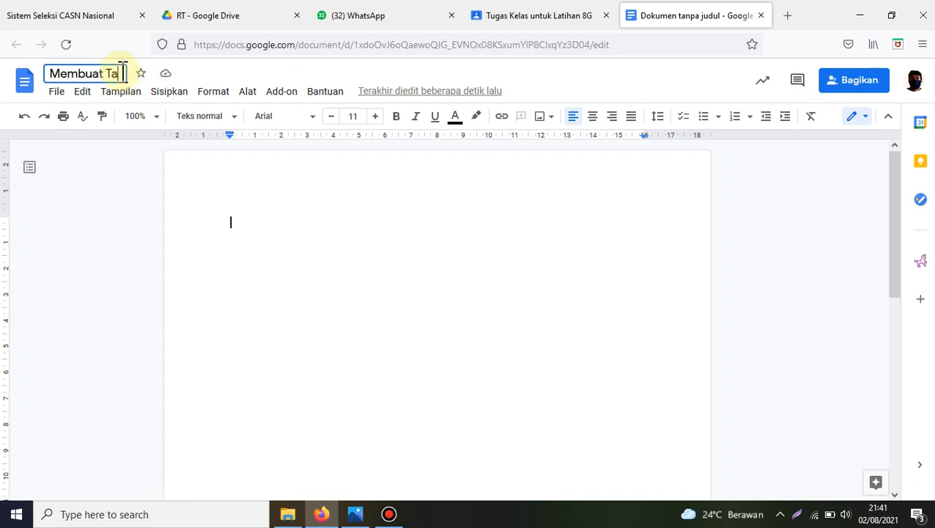
text(pe Singkong)
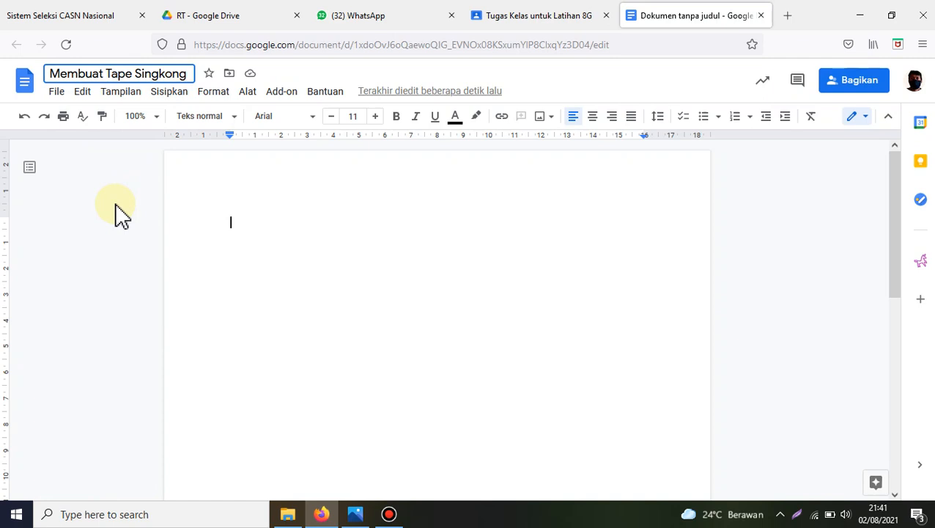
text(Mem)
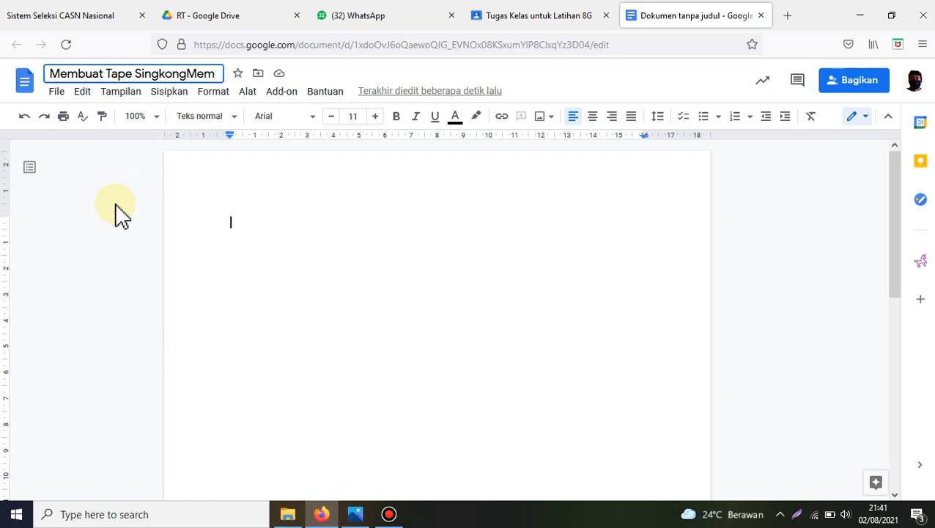
key(BackSpace)
key(BackSpace)
key(BackSpace)
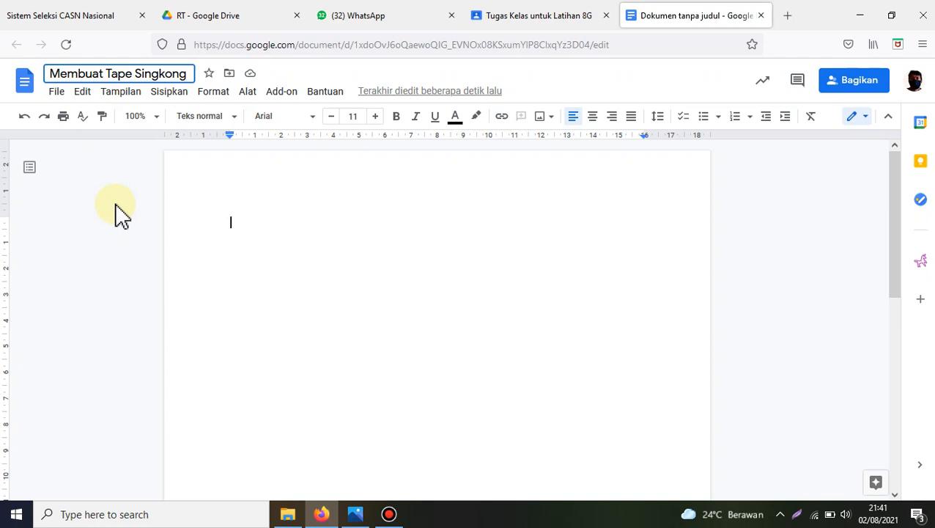
Step: Enter "Membuat tape singkong" as the heading line of the document
click(293, 263)
text(Membuat)
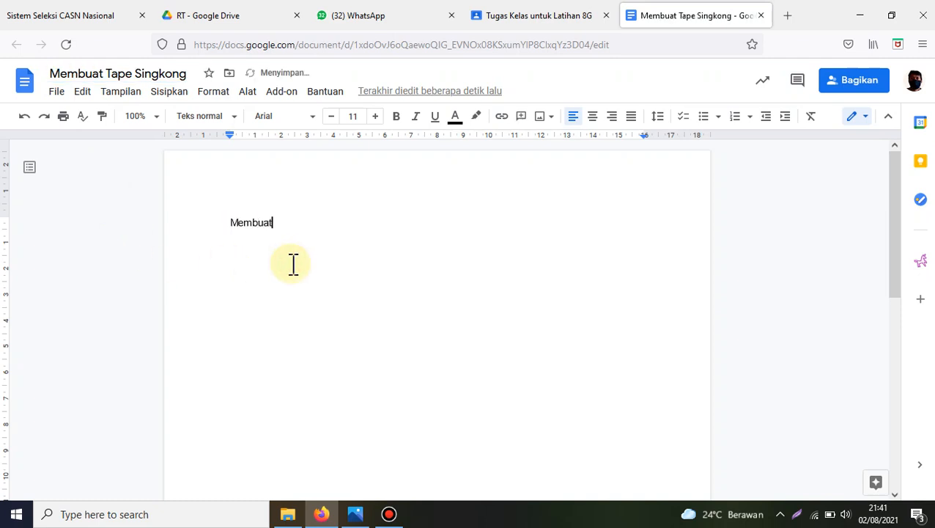
text( tape singki)
text(ong)
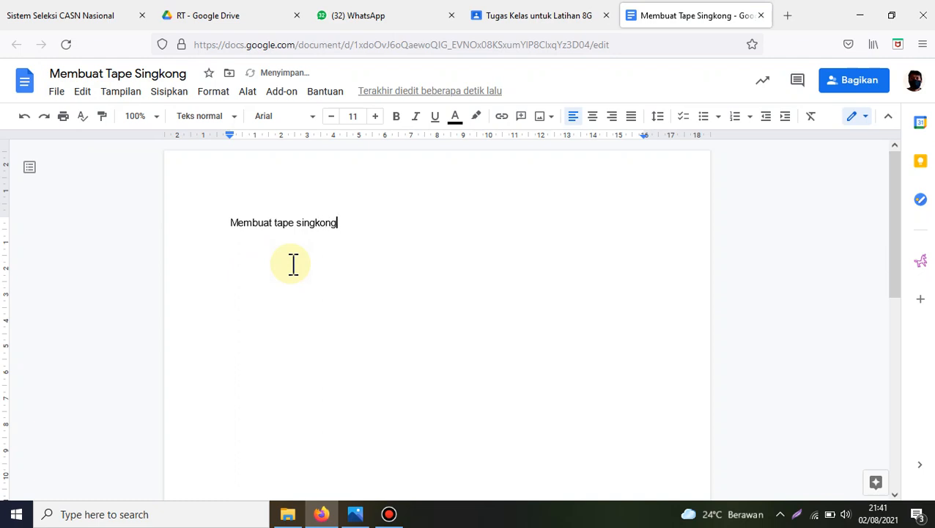
Step: Below the heading, add the objective line "Tujuan: siswa dapat membuat tape singkong"
key(Return)
text(Tujuan: siswa dapat membuat ta)
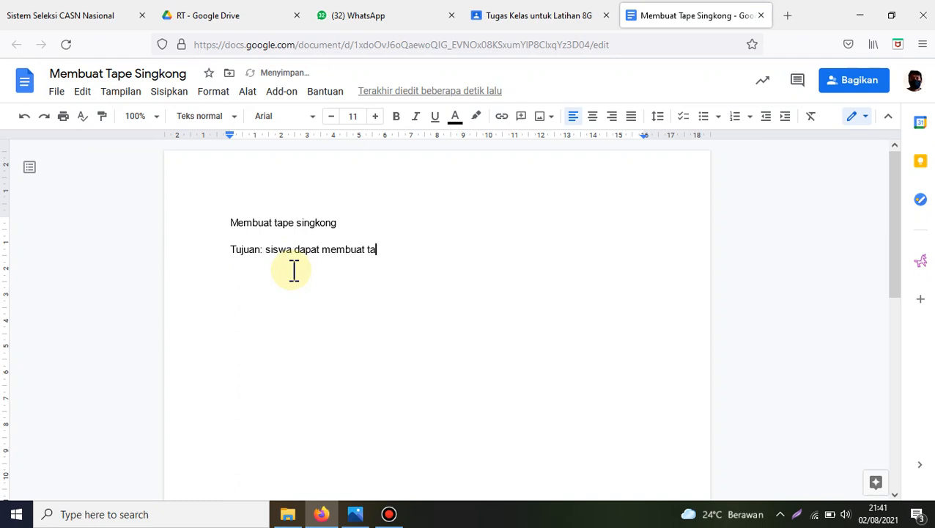
text(pe singkong)
key(Return)
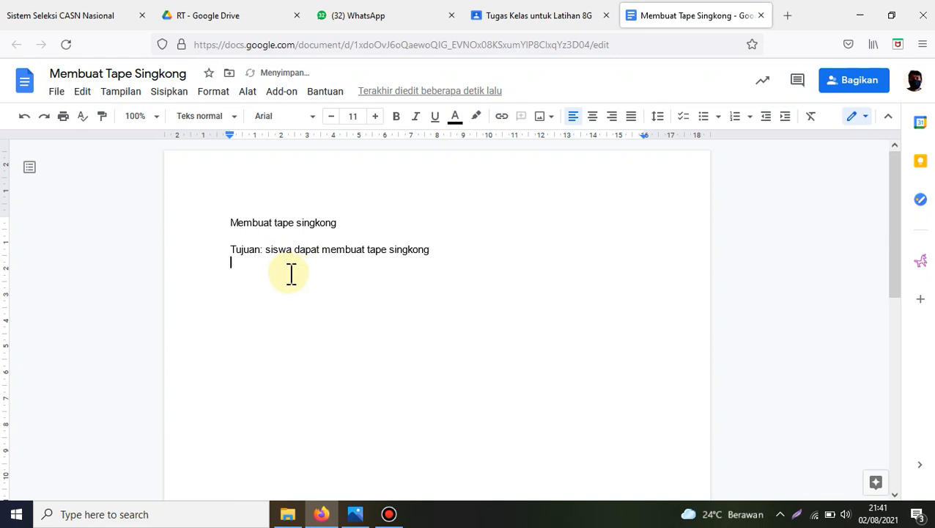
Step: Add the line "alat dan bahan:" followed by the tools line "alat: pisau, ember dll"
text(alat dan bahan:)
key(Return)
text(a)
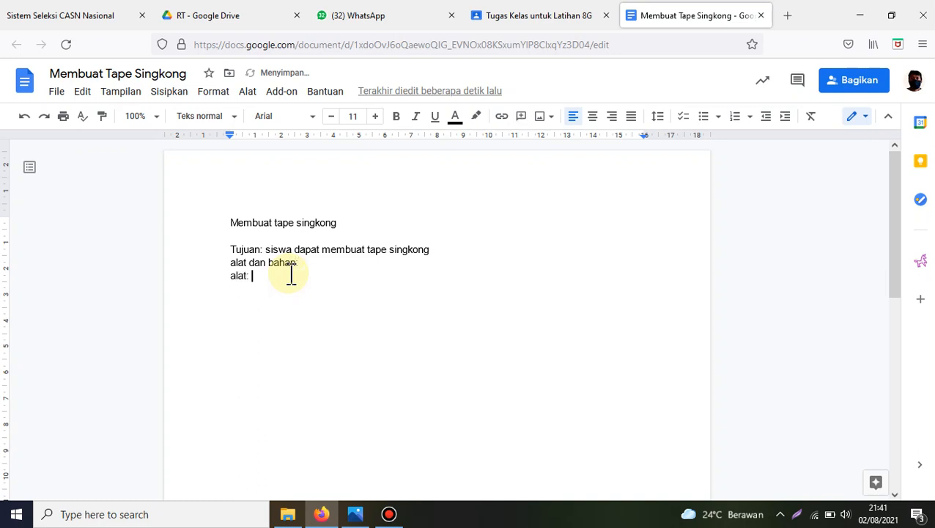
text(lat: pisau)
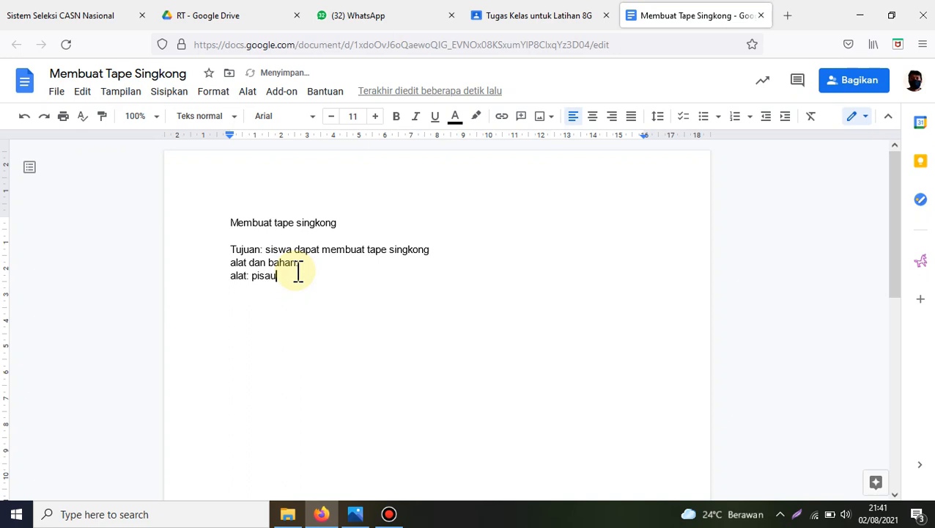
text(, ember dll)
key(Return)
Step: Add the ingredients line "bahan: singkong, ragi tape" below the tools
text(b)
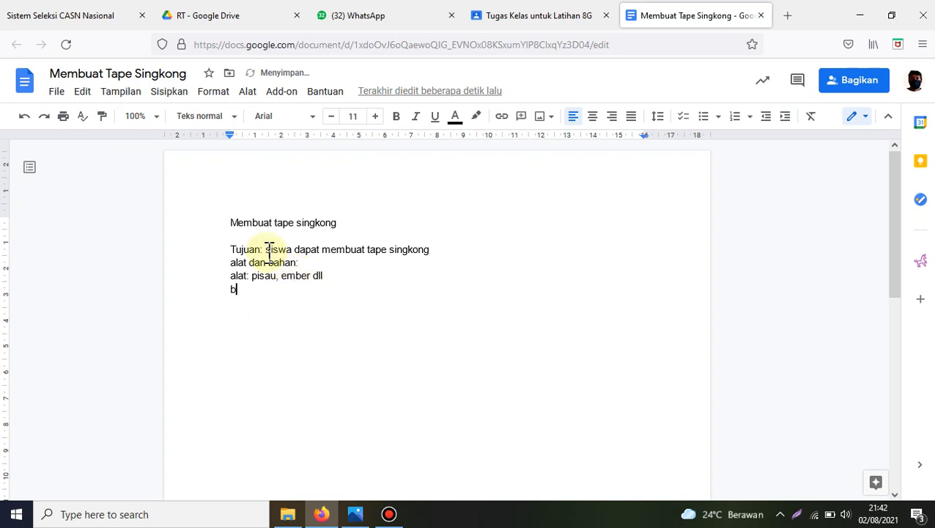
text(ahan: singkong,)
key(BackSpace)
text(, ragi tapa)
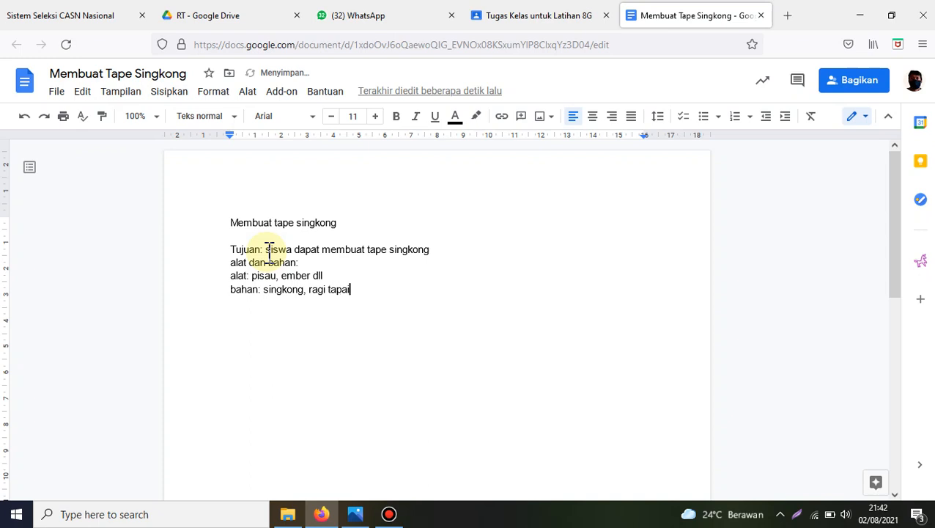
Step: Add the line "cara membuat." with placeholder step numbers 1, 2, 3, 3, 4, 5, 5, 6 and 7 on separate lines
key(Return)
text(cara membuat)
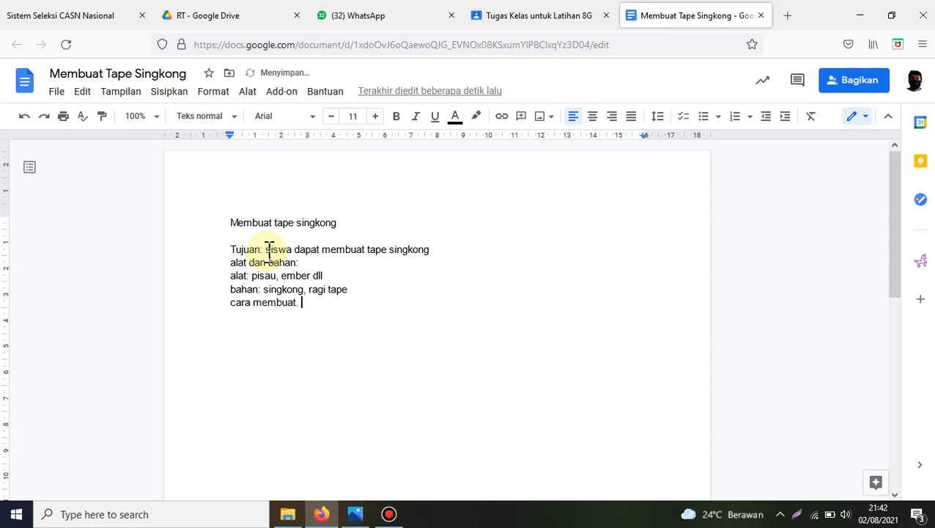
text(.  1 2 3 3 4 5 5 6)
text( 7)
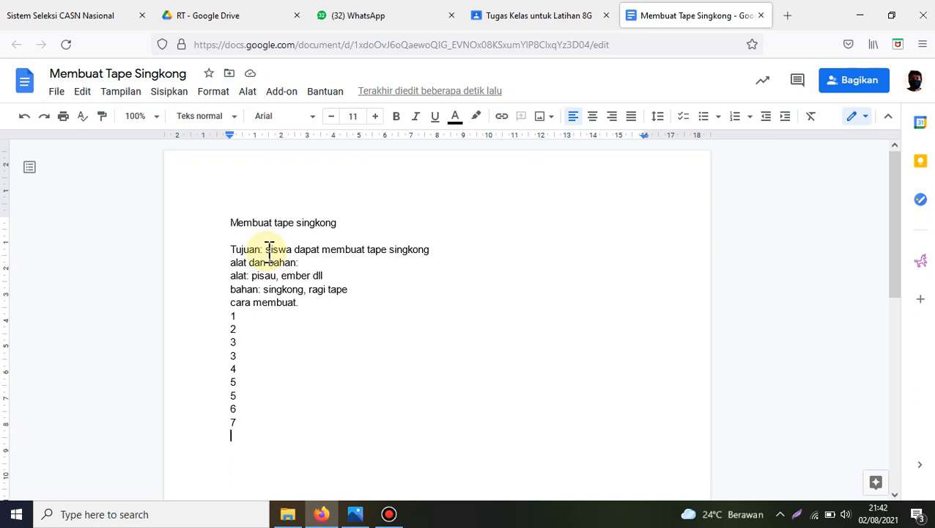
key(Return)
Step: Below the step numbers, write "Setiap langkah harus kalian foto sampai tape matang."
text(Seia)
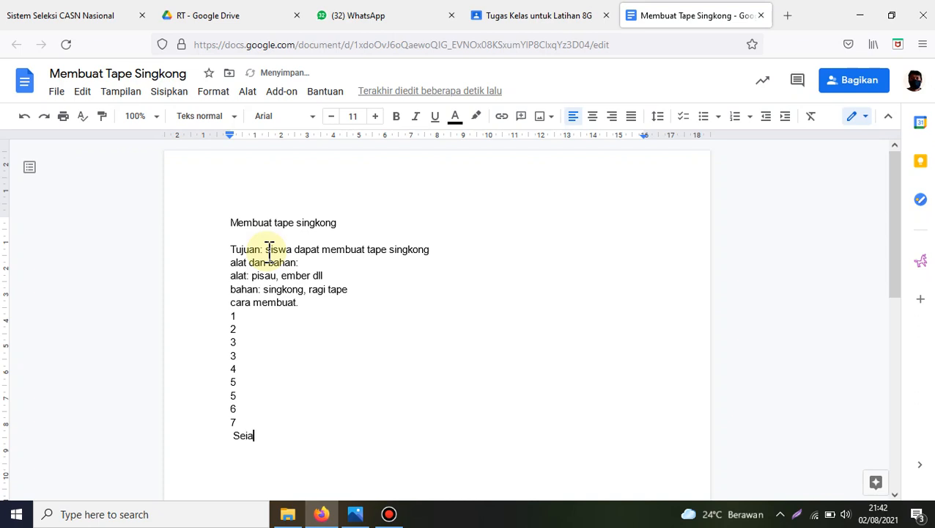
key(BackSpace)
key(BackSpace)
text(tiap langkah harus kal)
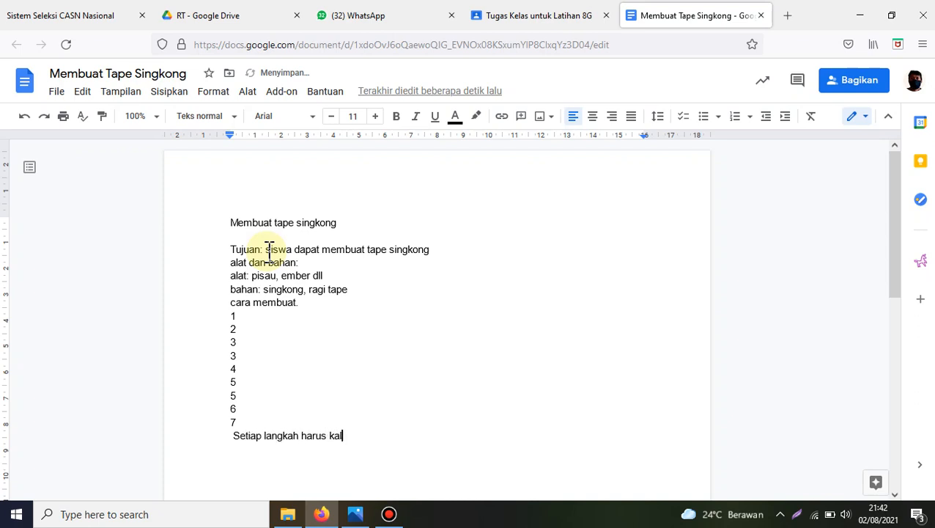
text(ian foto)
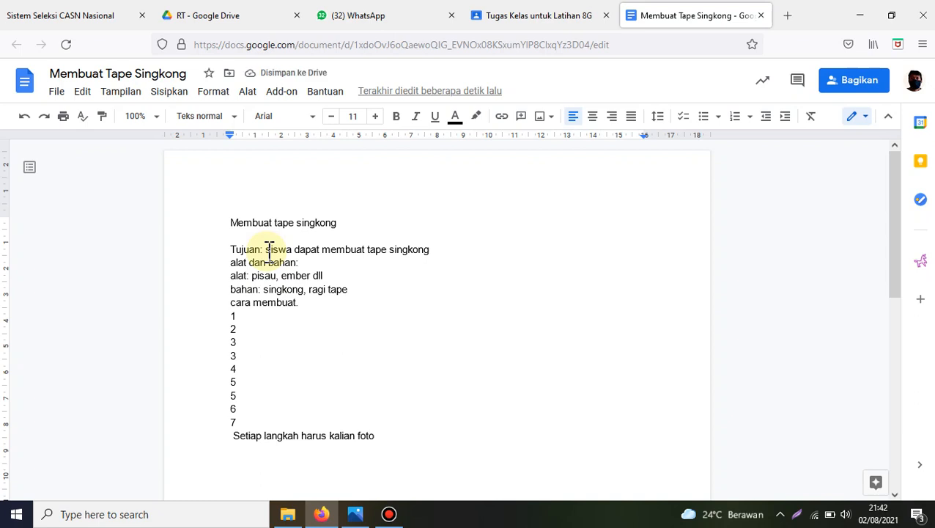
text( sampai tap)
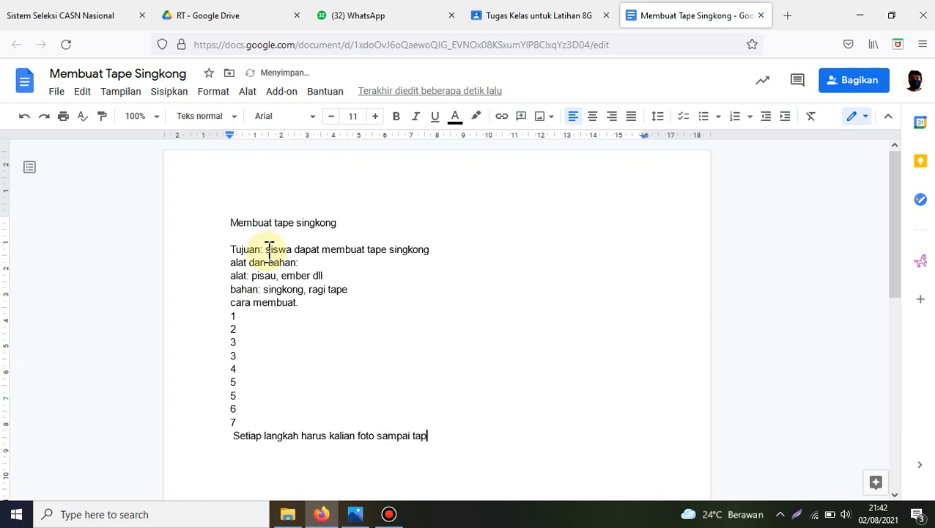
text(e matang. Kem)
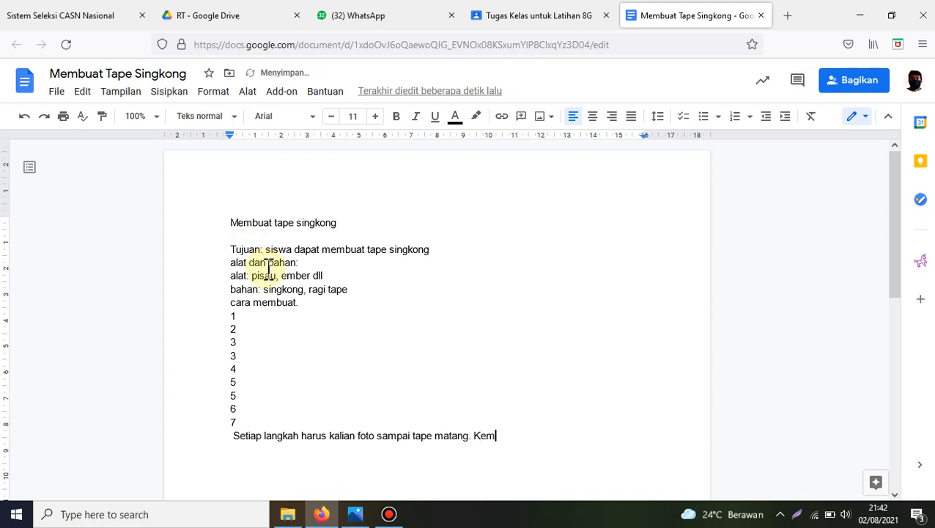
text(udian kirimkan fot)
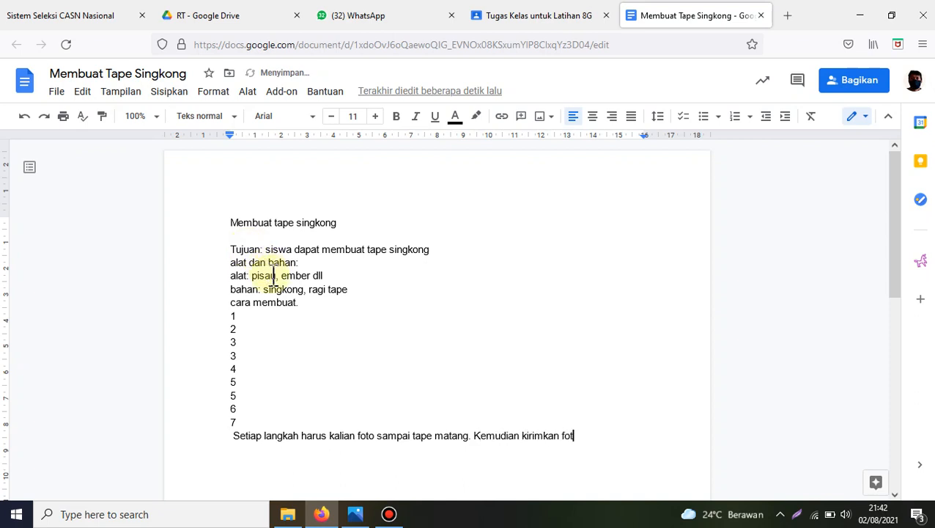
text(o foto tersebut )
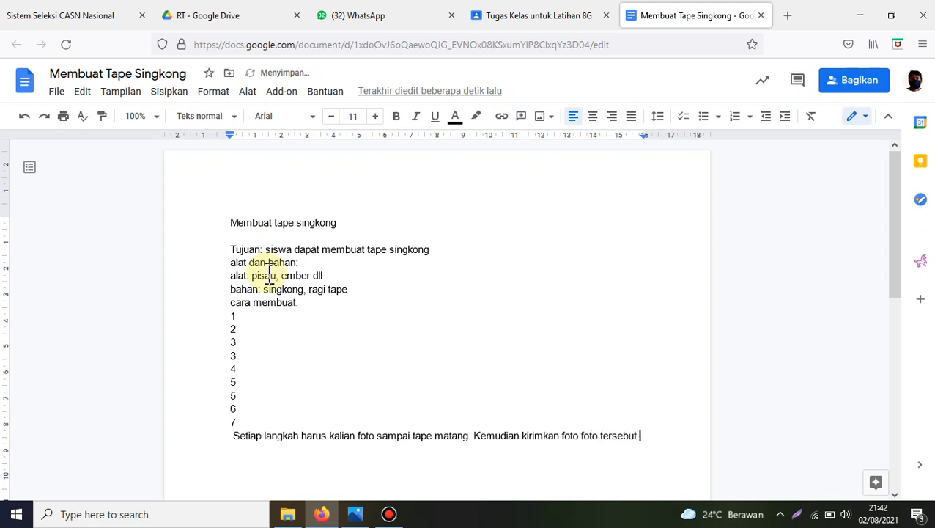
text(melalui tombol)
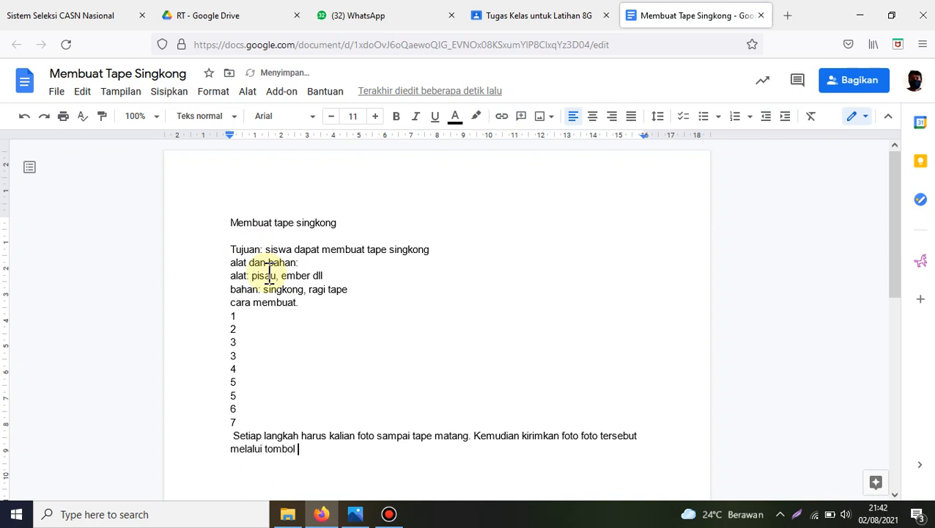
text( di)
Step: Continue the closing instruction with "melalui menu di bawah perintah"
key(BackSpace)
key(BackSpace)
key(BackSpace)
key(BackSpace)
key(BackSpace)
key(BackSpace)
key(BackSpace)
key(BackSpace)
key(BackSpace)
text(meni)
text( di bawah )
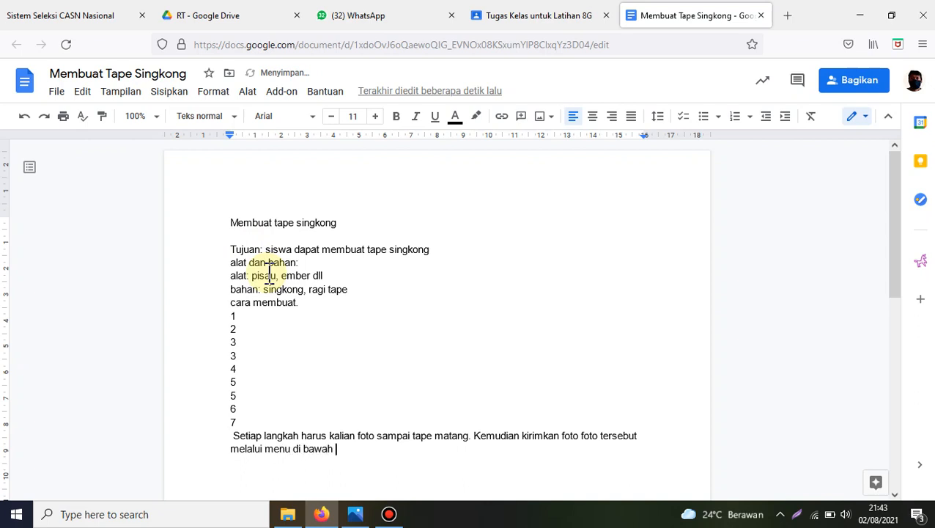
text(perintah)
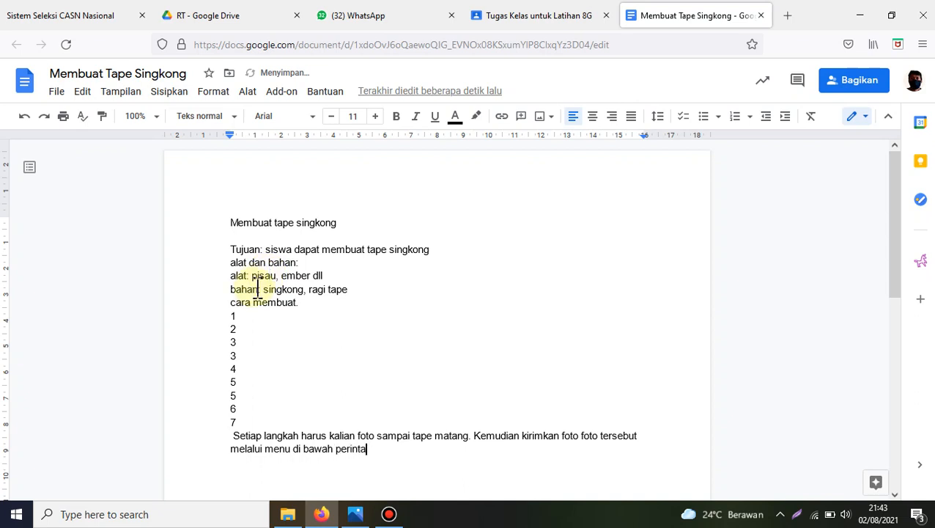
Step: Replace "menu di bawah perintah" at the end of the closing instruction with "tombol penyerahan tugas."
key(BackSpace)
key(BackSpace)
key(BackSpace)
key(BackSpace)
key(BackSpace)
key(BackSpace)
key(BackSpace)
key(BackSpace)
key(BackSpace)
key(BackSpace)
key(BackSpace)
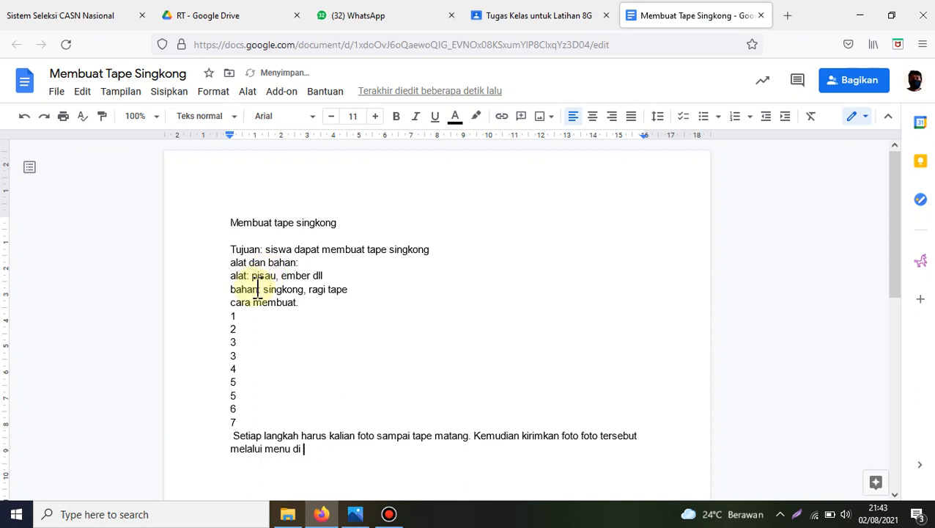
key(BackSpace)
key(BackSpace)
key(BackSpace)
key(BackSpace)
key(BackSpace)
key(BackSpace)
text(tombo)
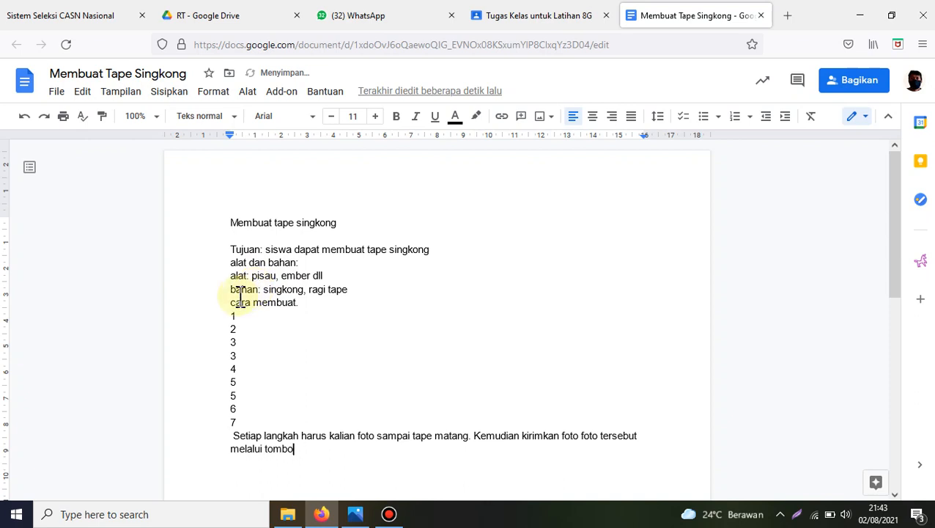
text(l penyerahan ni)
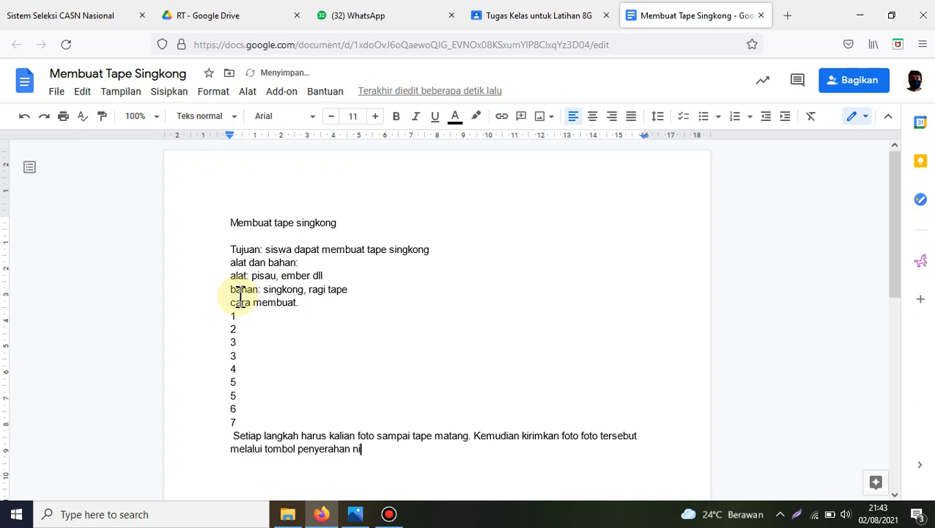
key(BackSpace)
key(BackSpace)
text(tugas yang)
key(BackSpace)
key(BackSpace)
key(BackSpace)
key(BackSpace)
key(BackSpace)
key(BackSpace)
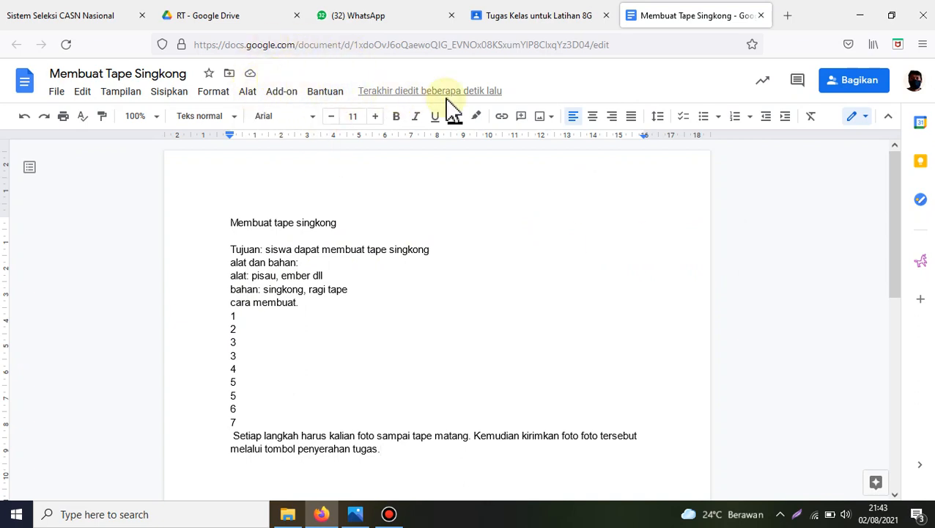
Step: Close the worksheet document and set the assignment's topic to Ilmu Pengetahuan Alam
click(761, 15)
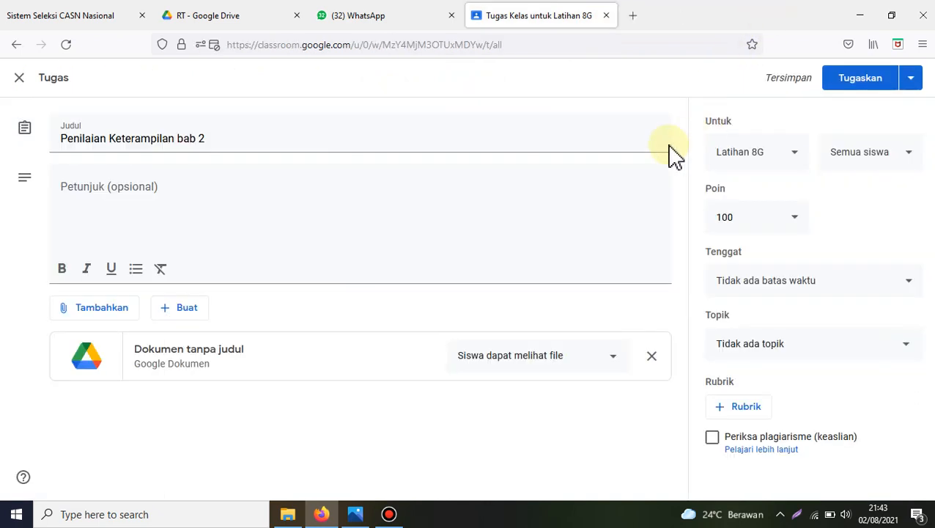
click(437, 439)
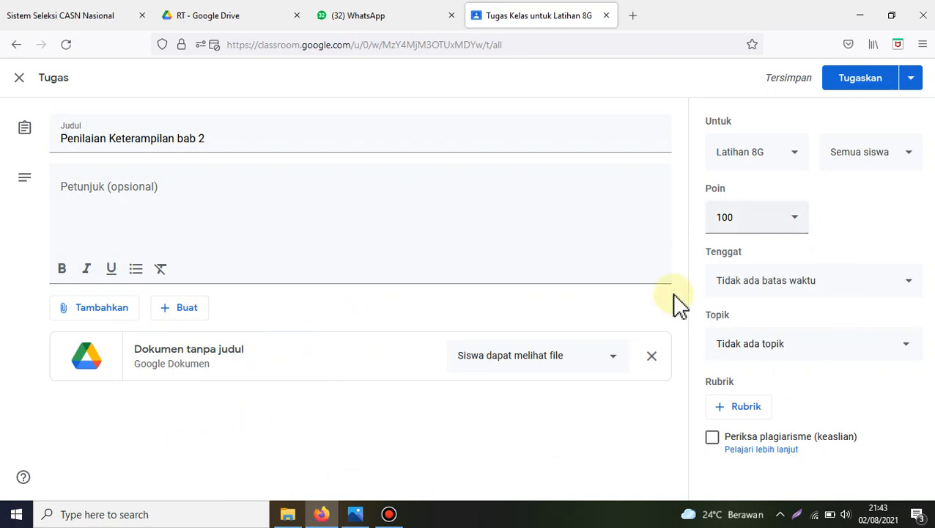
click(776, 349)
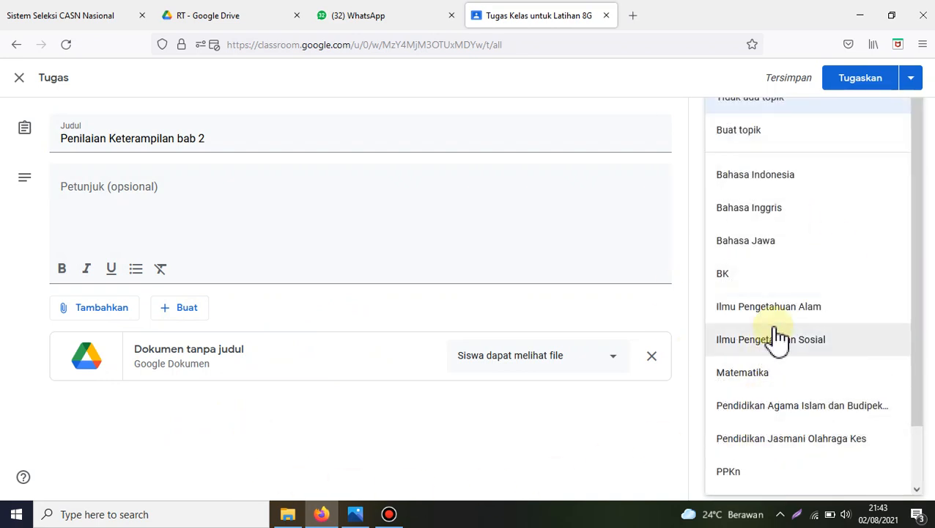
click(779, 312)
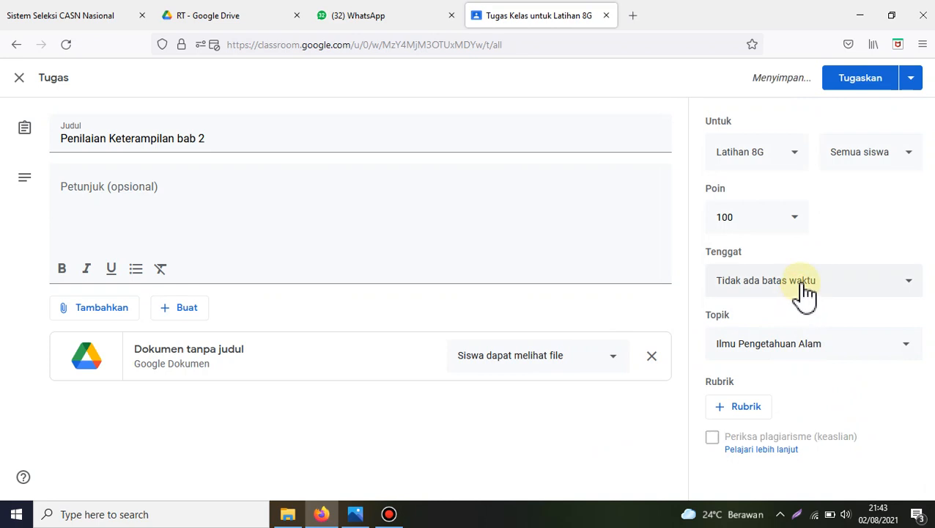
Step: Set the assignment's due date to 31 Agu 2021
click(806, 290)
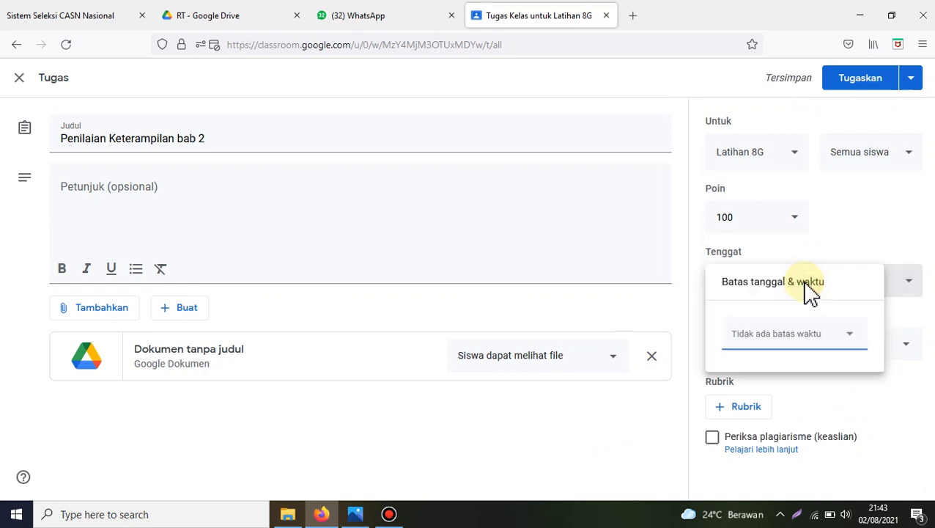
click(854, 338)
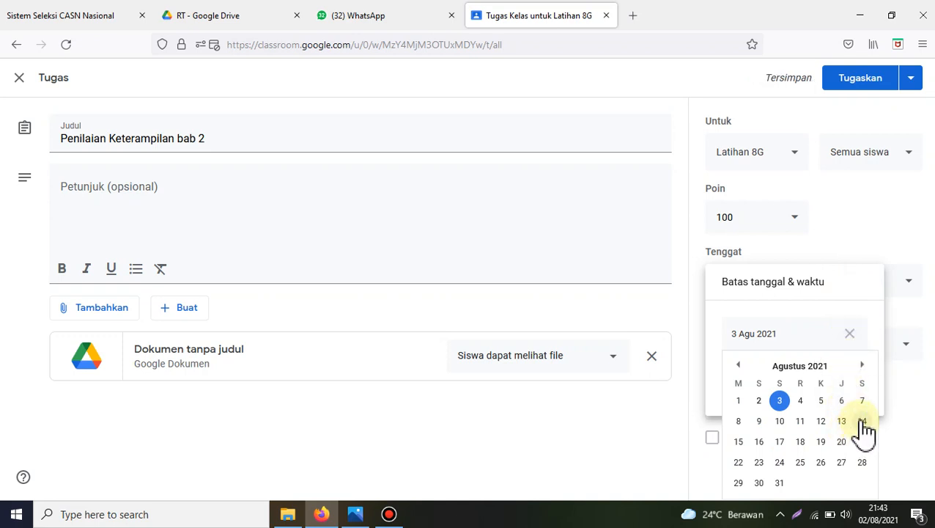
click(779, 484)
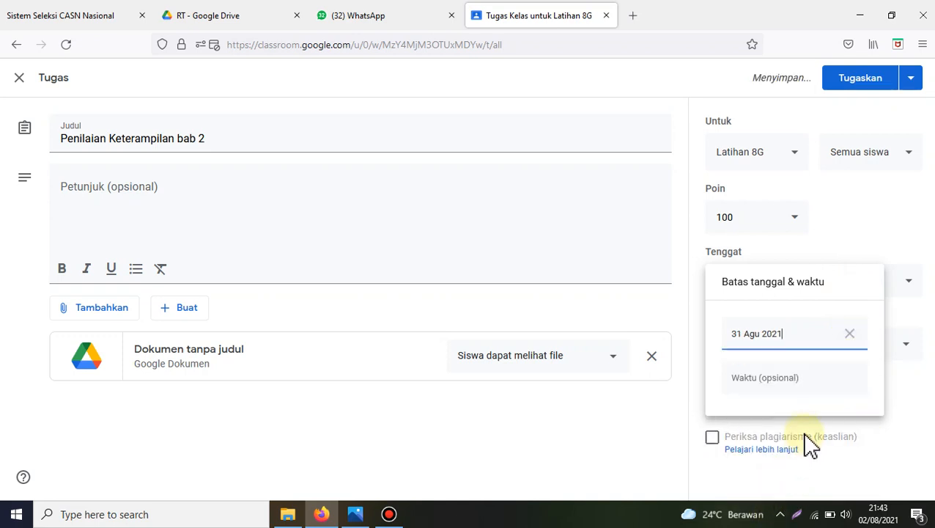
click(859, 214)
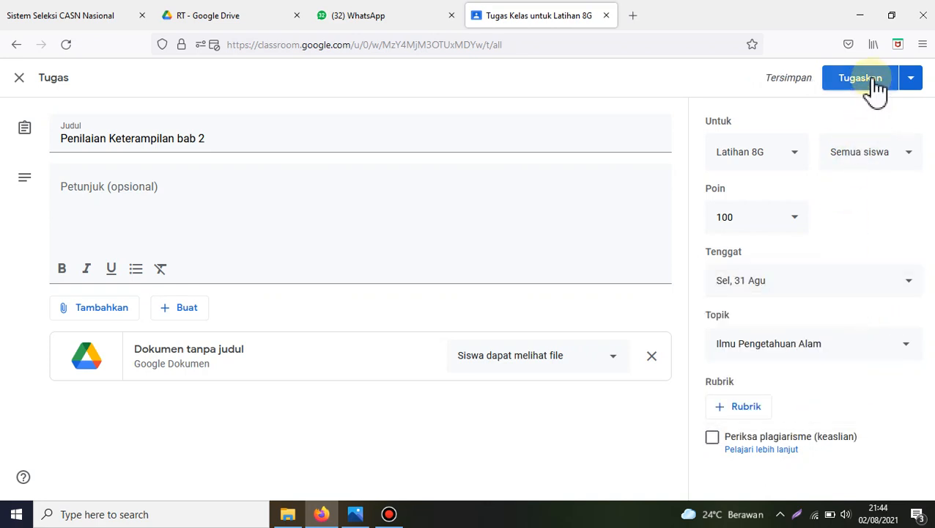
Step: Publish the "Penilaian Keterampilan bab 2" assignment immediately to all students of Latihan 8G
click(912, 79)
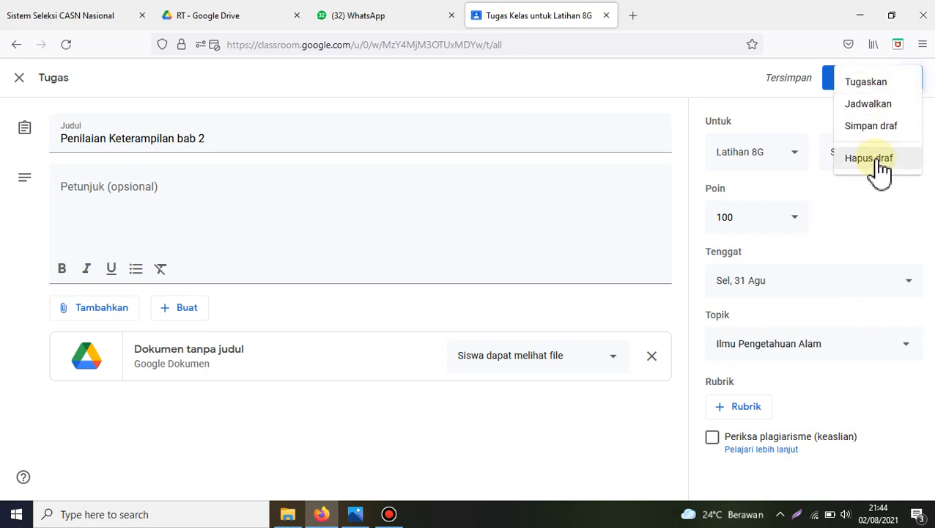
click(821, 128)
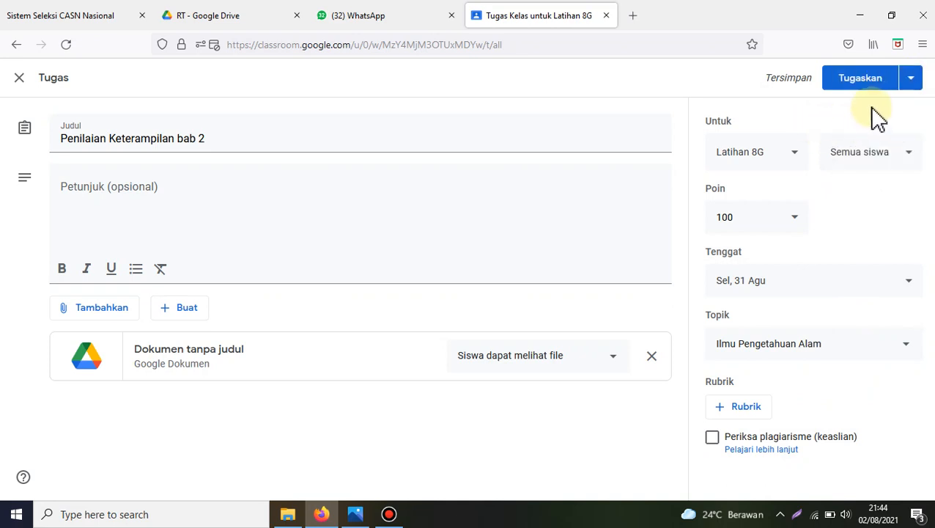
click(862, 80)
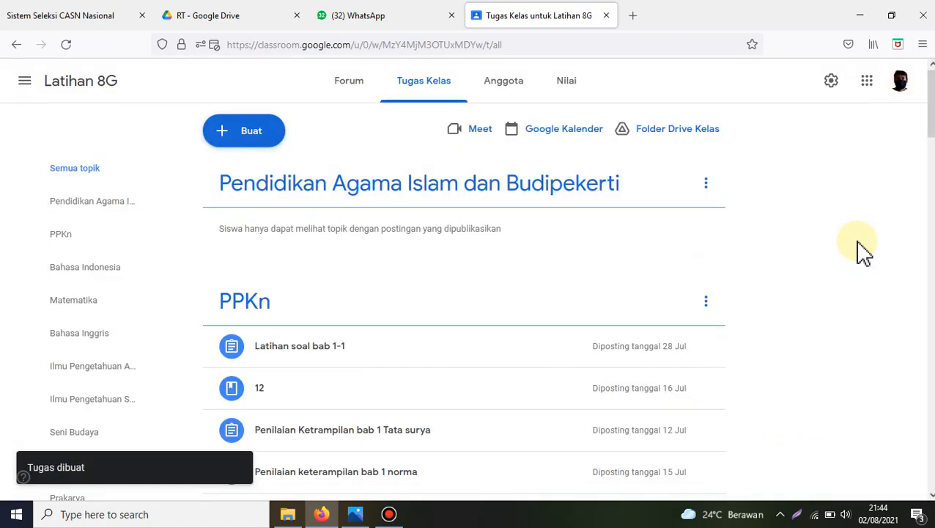
Step: Open the Ilmu Pengetahuan Alam topic and look through its posted assignments
click(111, 366)
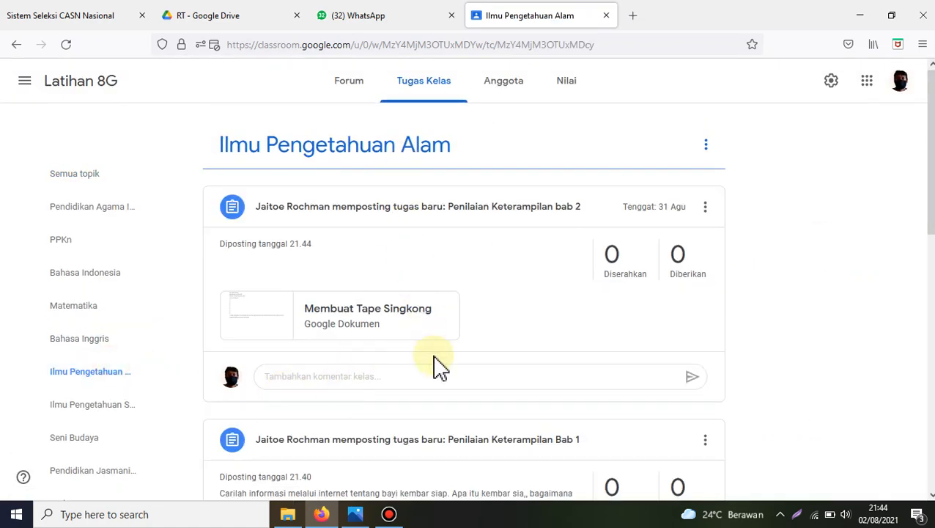
scroll(605, 387, down, 3)
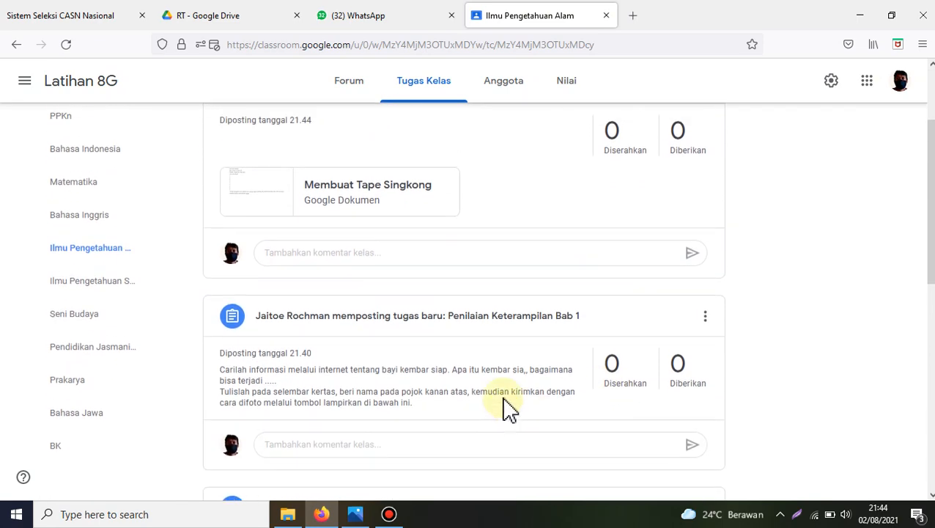
scroll(507, 407, up, 3)
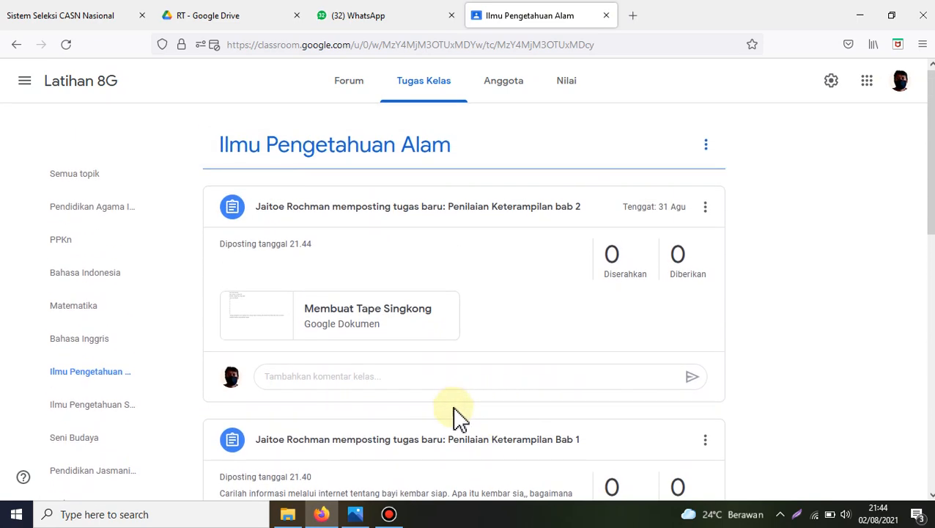
scroll(455, 416, down, 3)
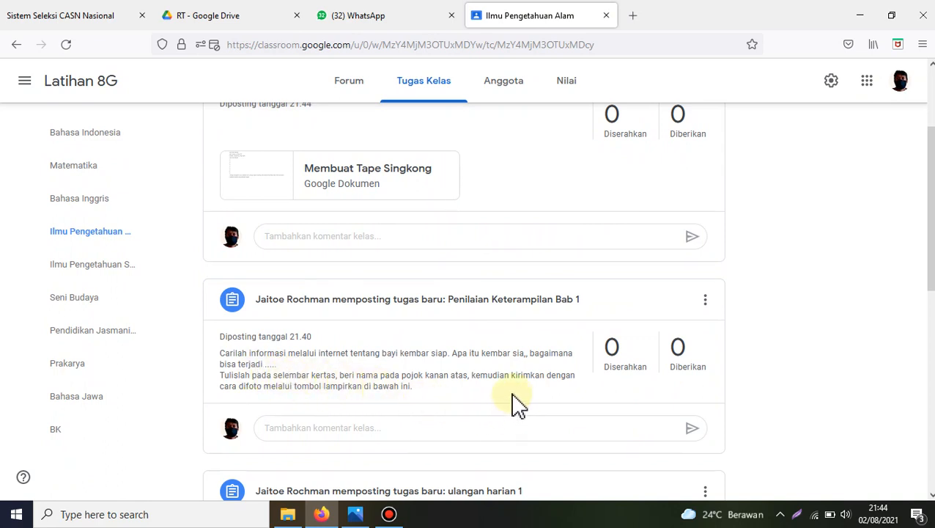
scroll(516, 427, down, 2)
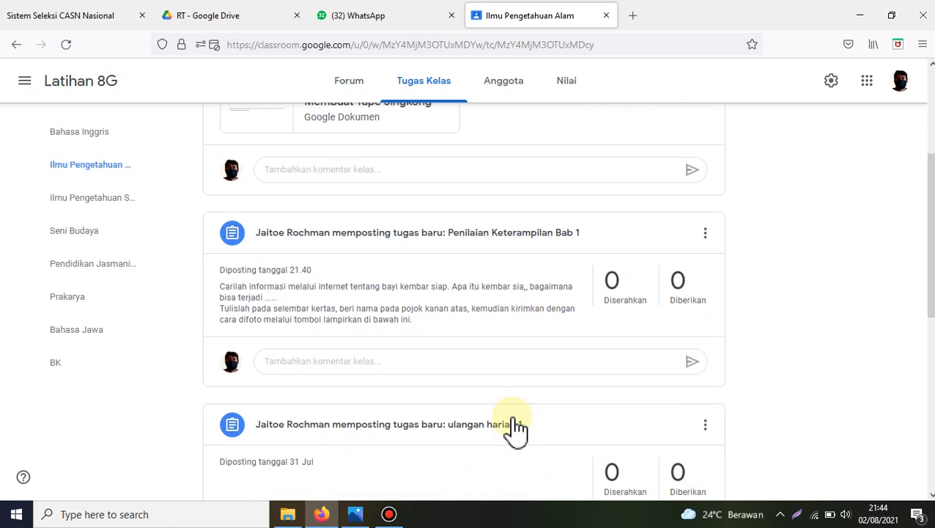
Step: View the student work for "Penilaian Keterampilan Bab 1" and return to the Ilmu Pengetahuan Alam topic's assignments
click(408, 233)
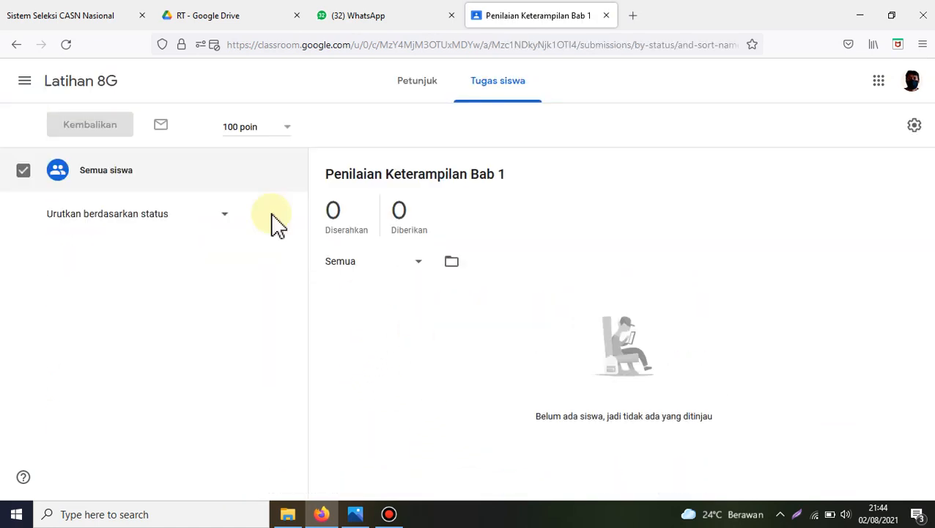
click(60, 86)
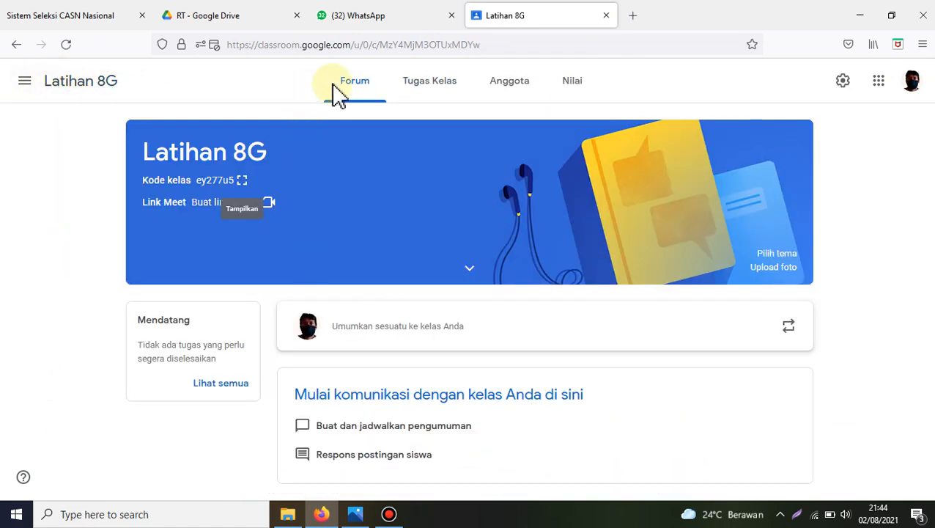
click(399, 88)
click(100, 372)
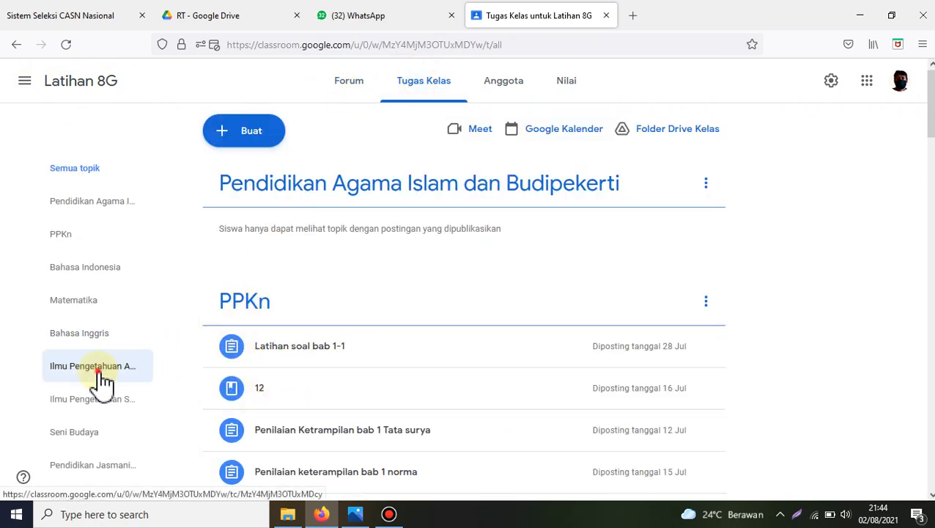
scroll(489, 377, down, 5)
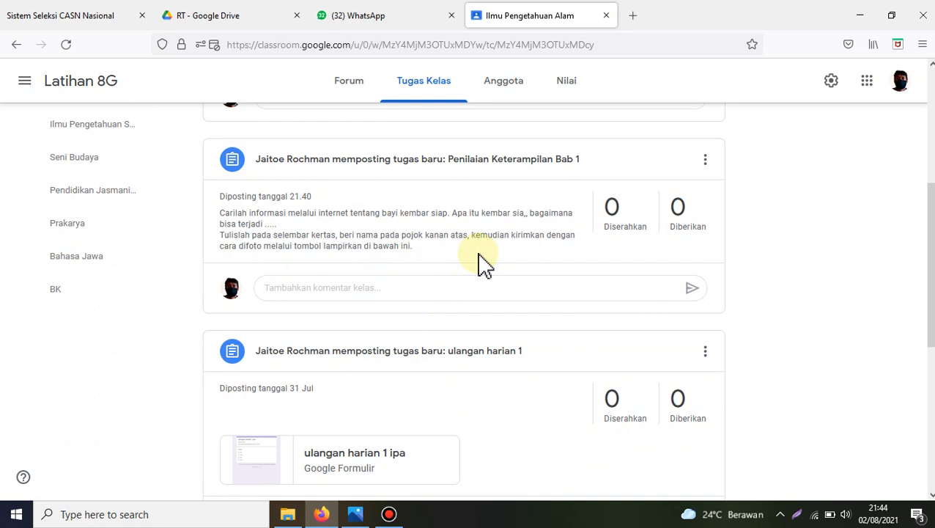
scroll(483, 263, up, 3)
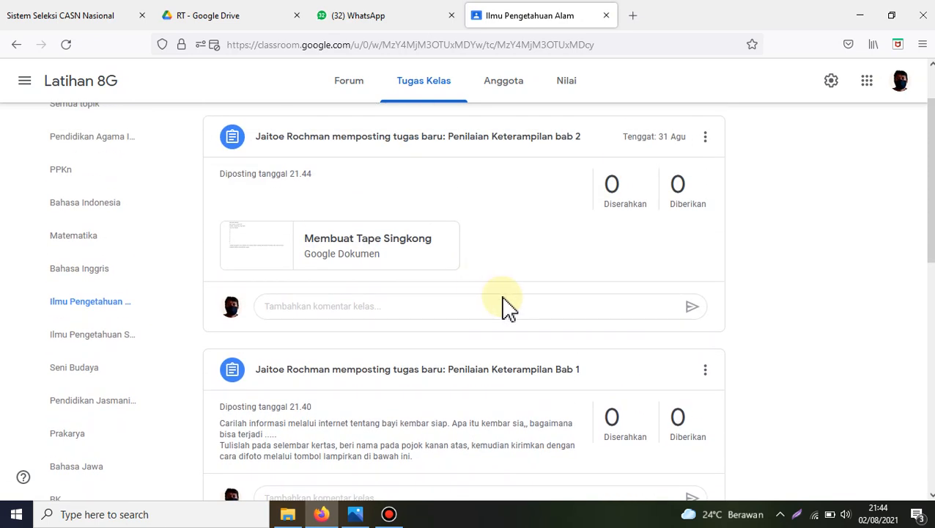
scroll(469, 223, up, 1)
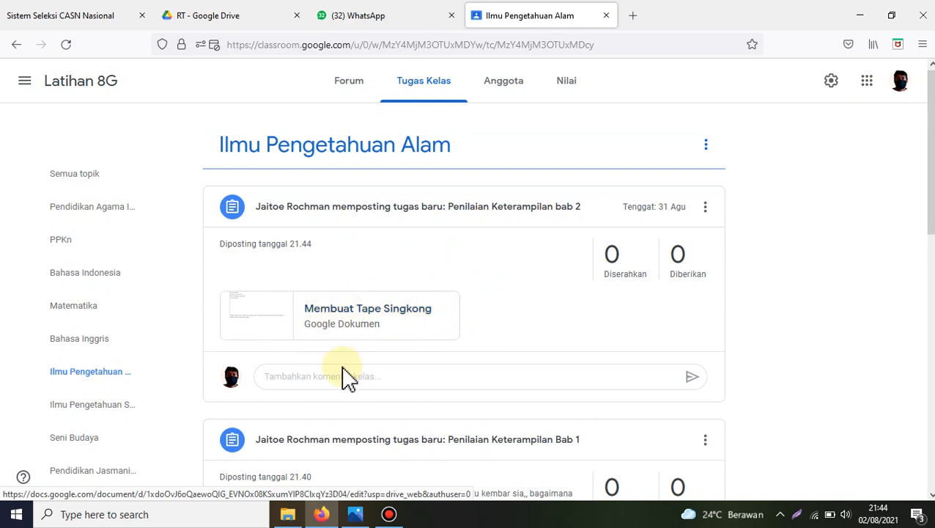
Step: Open the "Membuat Tape Singkong" attachment of the bab 2 assignment, review its content and close it
click(342, 313)
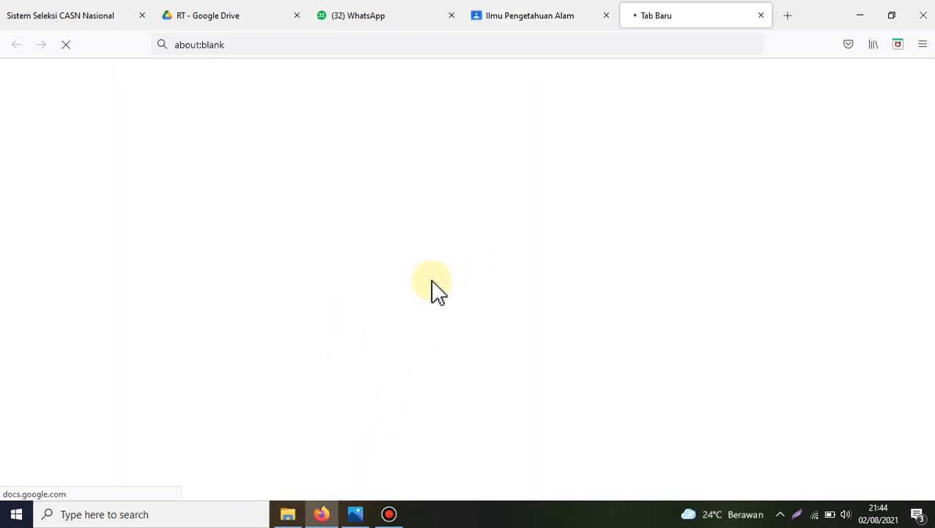
scroll(450, 391, down, 3)
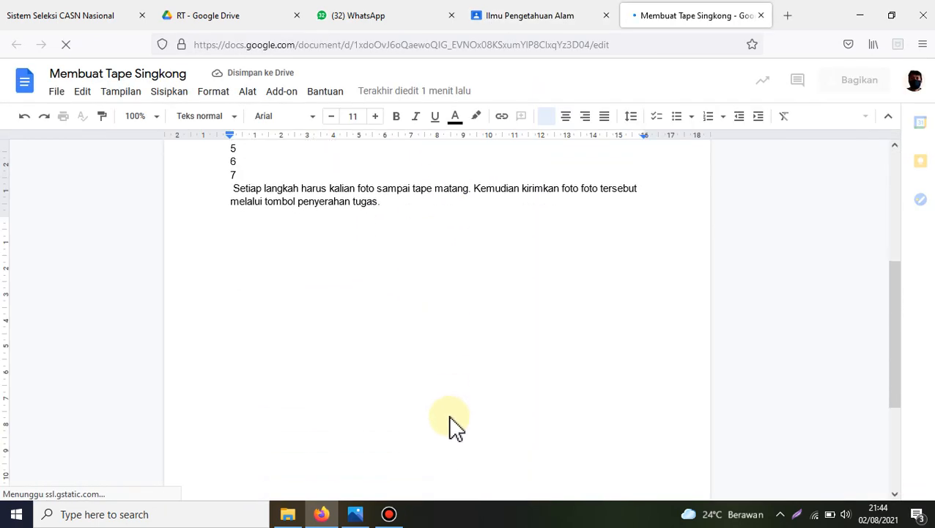
scroll(449, 428, up, 3)
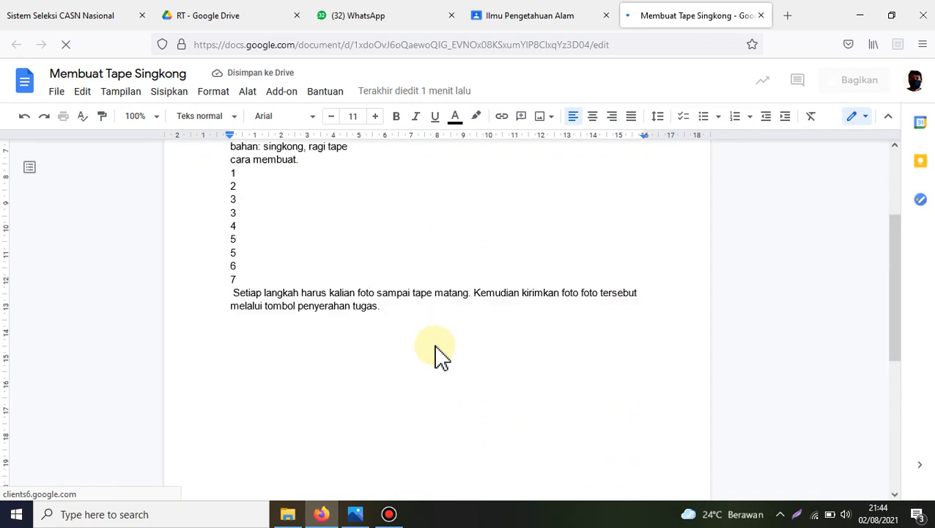
click(761, 15)
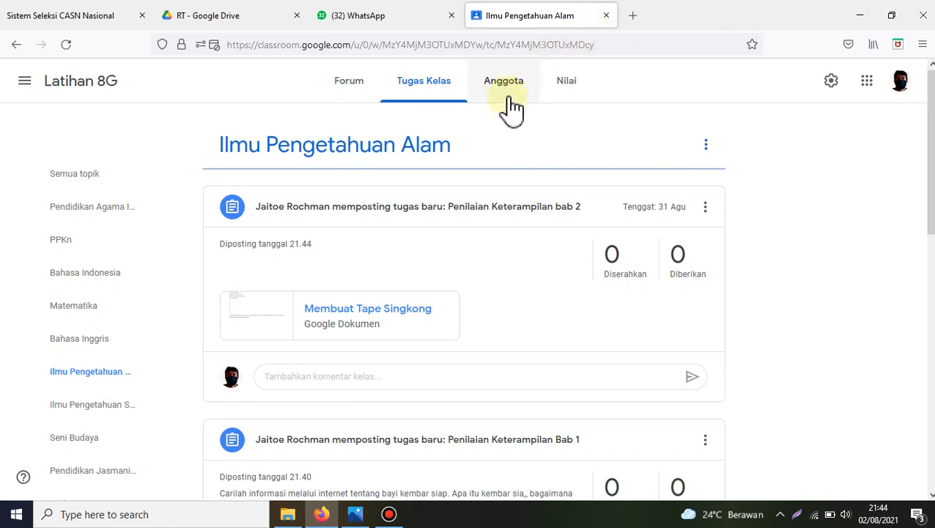
Step: Switch from Latihan 8G to the Kelas 9A class
click(24, 82)
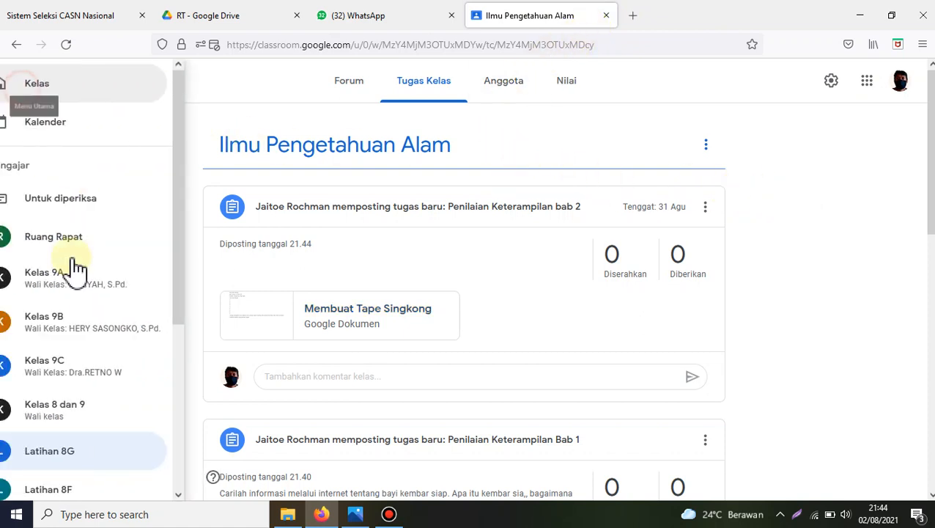
click(110, 295)
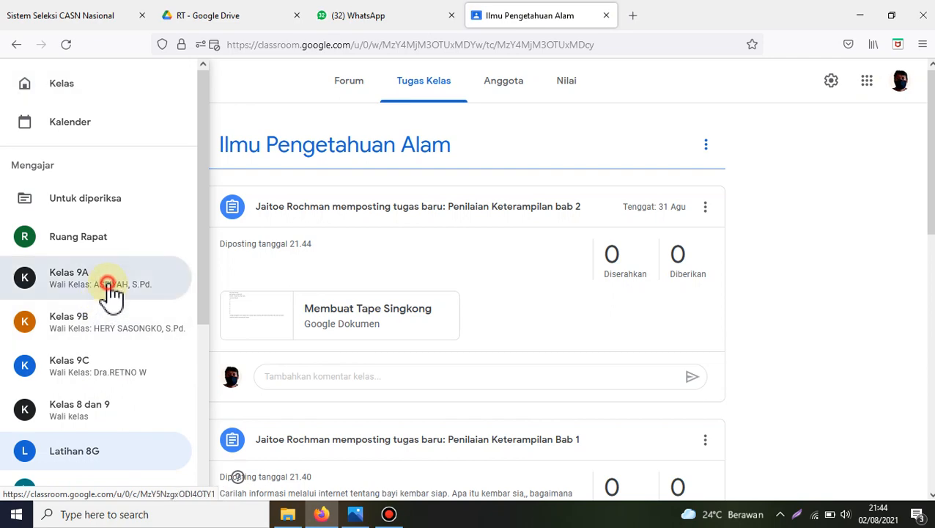
Step: Open the Ilmu Pengetahuan Alam topic in Kelas 9A and view the submissions for Tugas Keterampilan Bab 1 Pertemuan 1
click(432, 87)
click(74, 379)
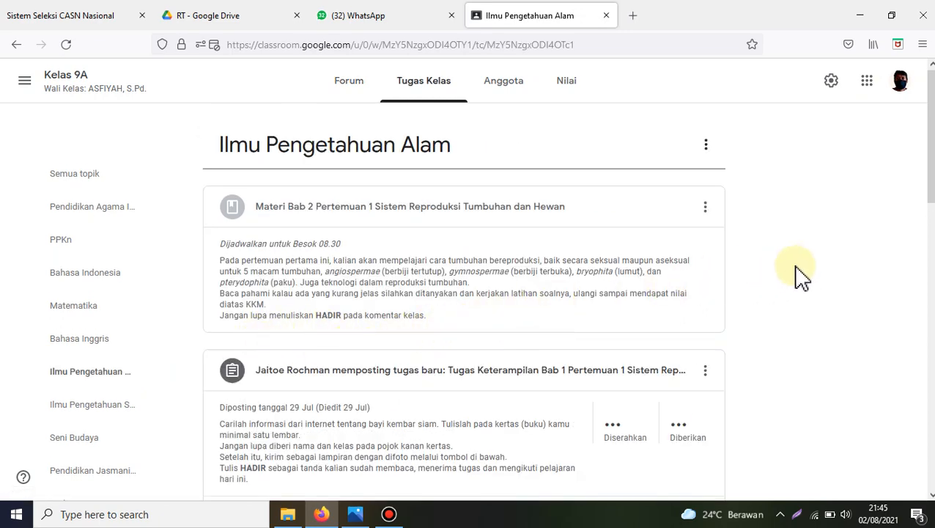
scroll(806, 264, down, 1)
scroll(807, 274, down, 1)
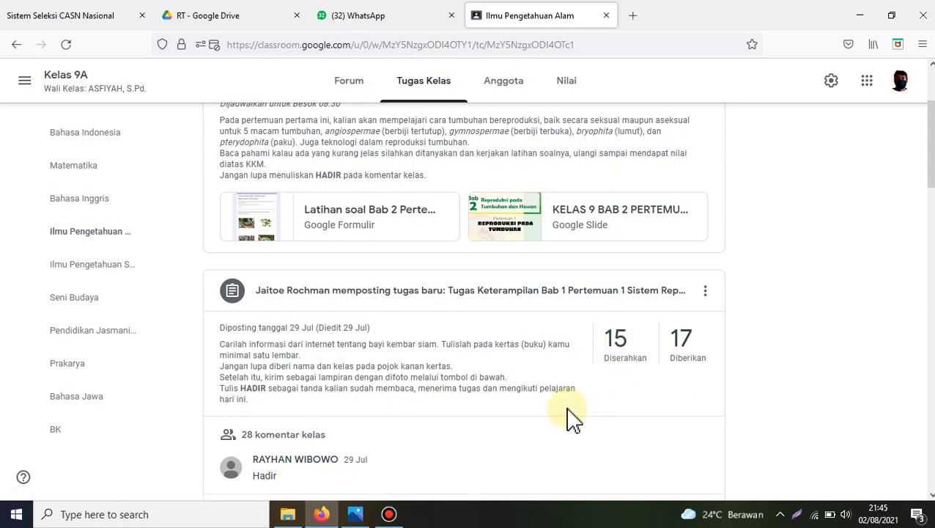
click(628, 360)
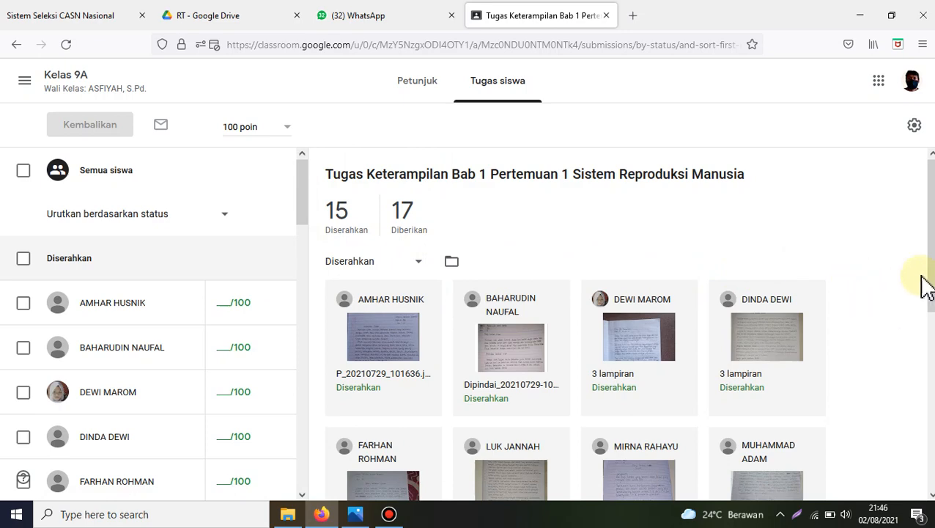
Step: Look through the submitted work, check the students listed as Ditugaskan, and return to the Diserahkan submissions
drag(931, 271, 931, 450)
scroll(590, 350, up, 5)
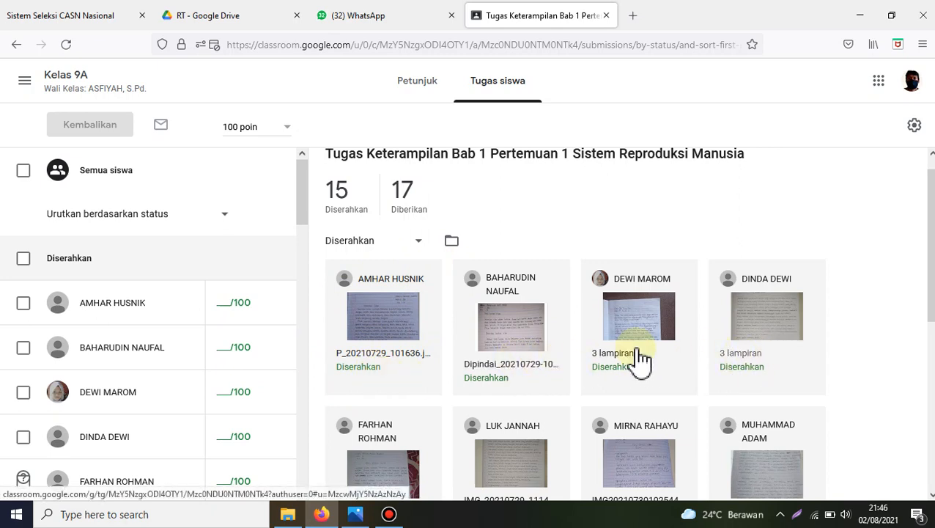
click(412, 197)
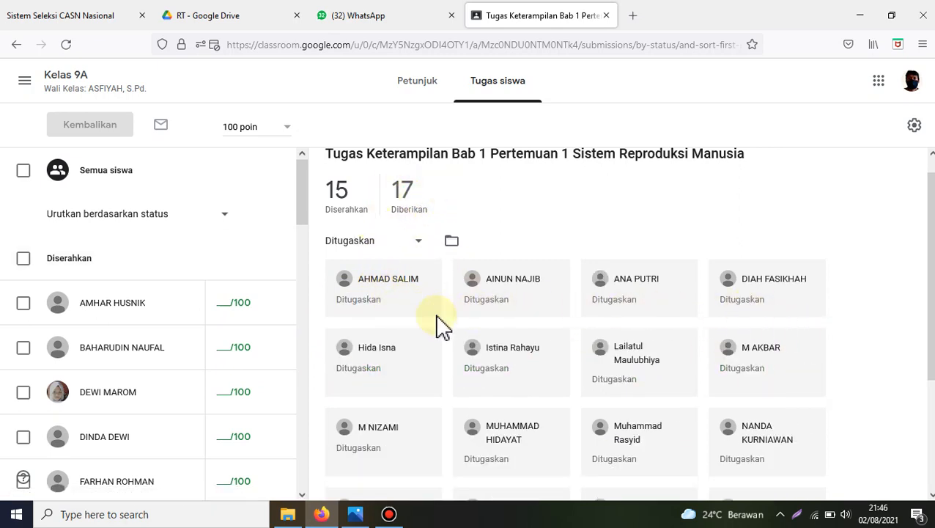
scroll(740, 410, down, 3)
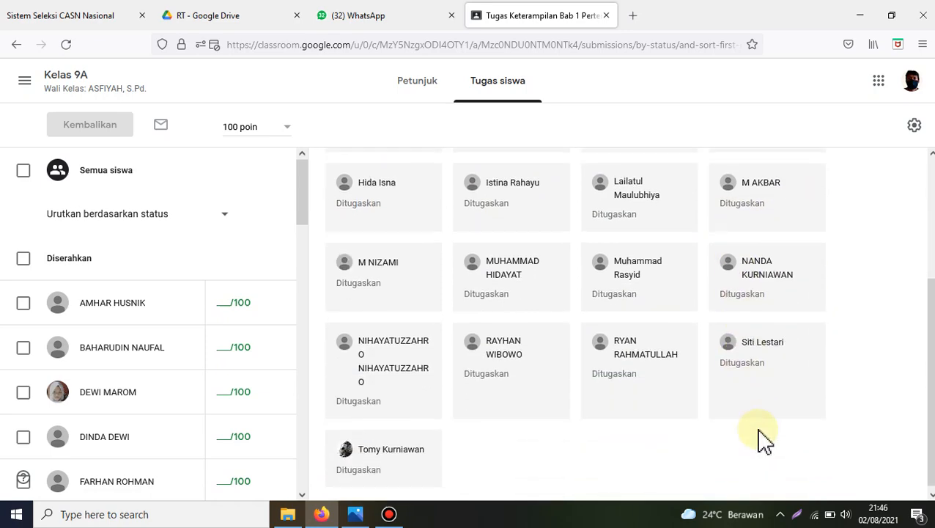
scroll(762, 439, up, 3)
click(342, 213)
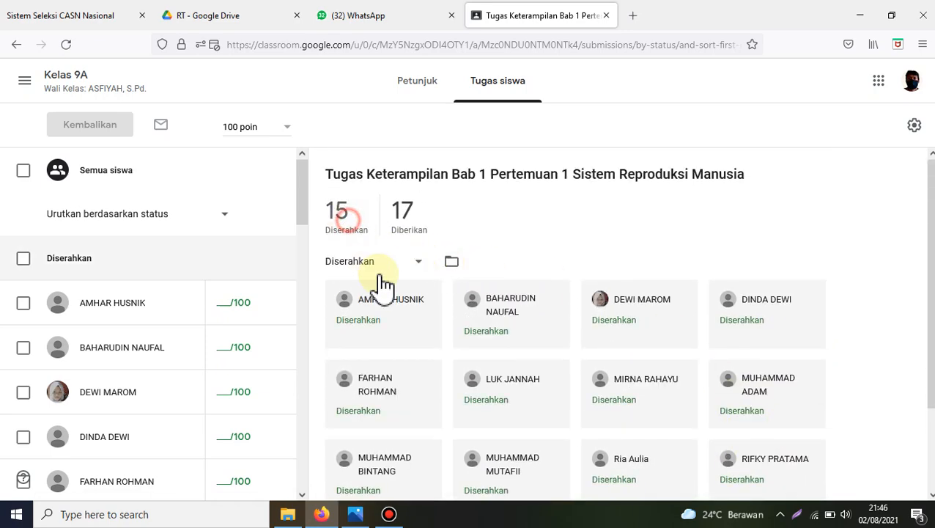
scroll(725, 366, down, 3)
scroll(726, 377, down, 2)
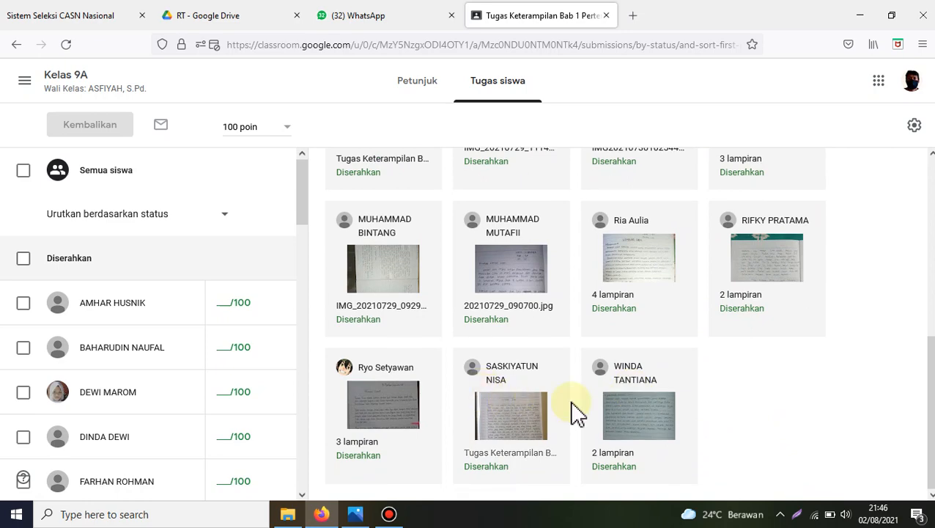
scroll(648, 410, up, 5)
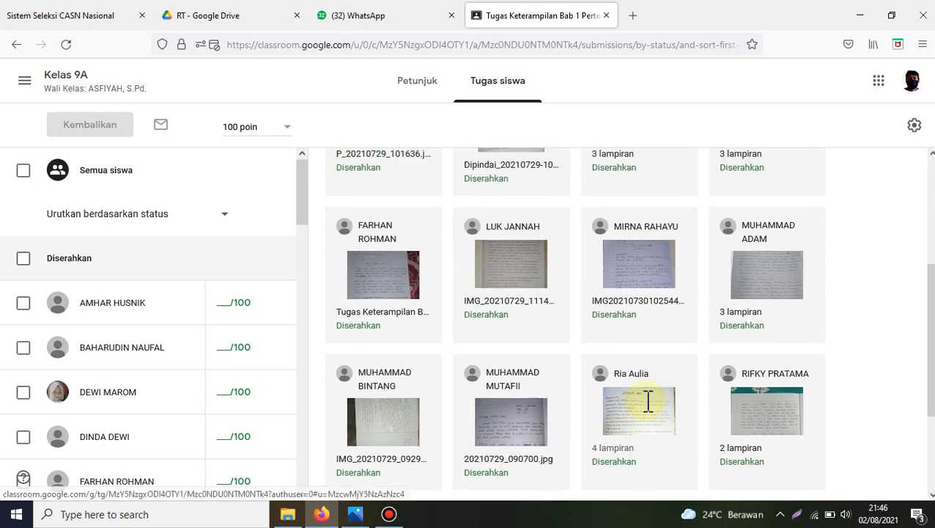
Step: Examine the grade column of the student list to see which submissions have draft grades
scroll(226, 370, down, 3)
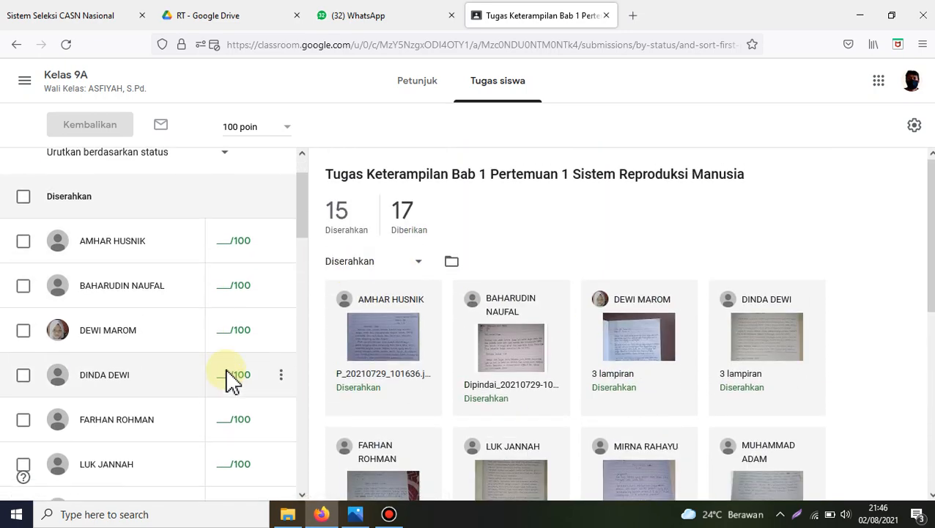
scroll(241, 421, down, 5)
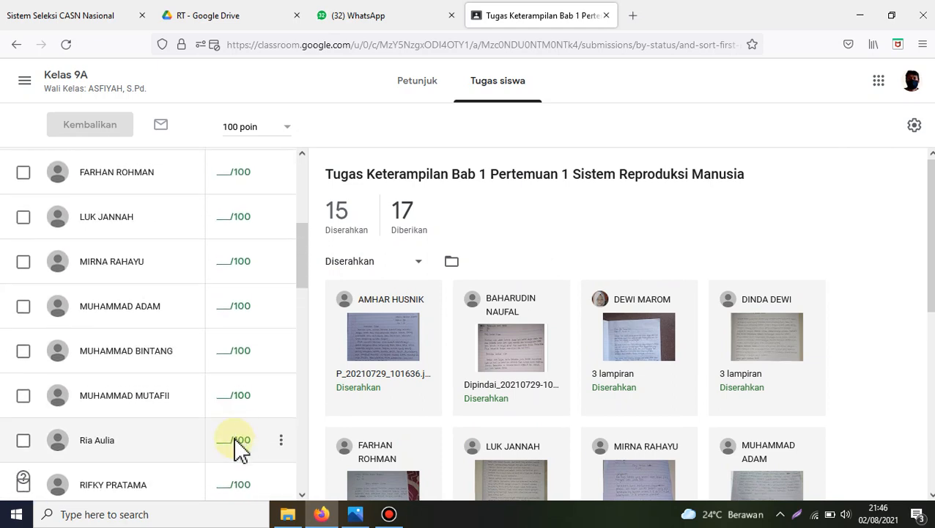
scroll(238, 454, down, 2)
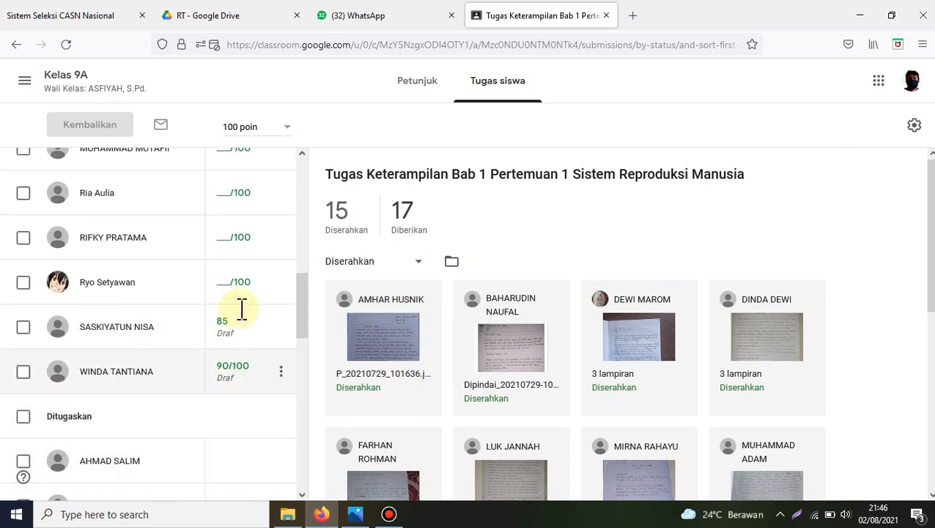
scroll(261, 254, up, 1)
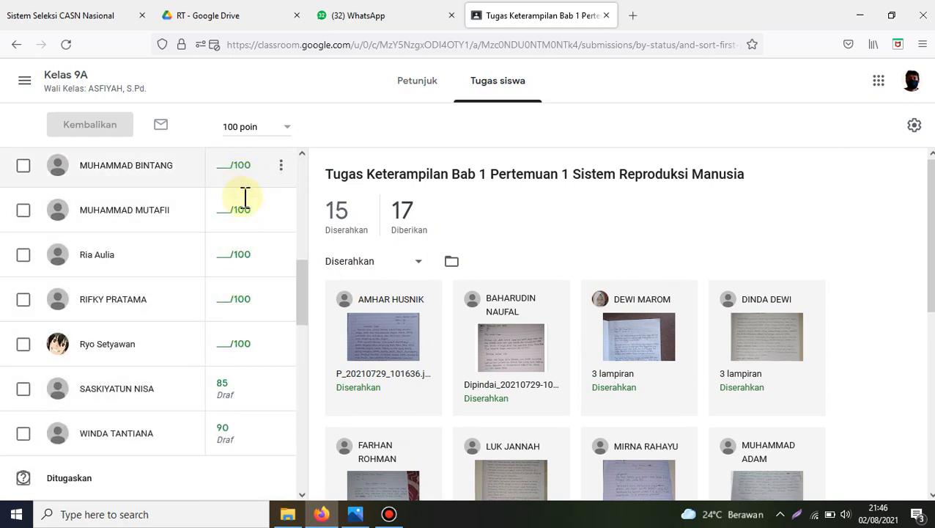
scroll(244, 198, up, 5)
scroll(236, 388, down, 5)
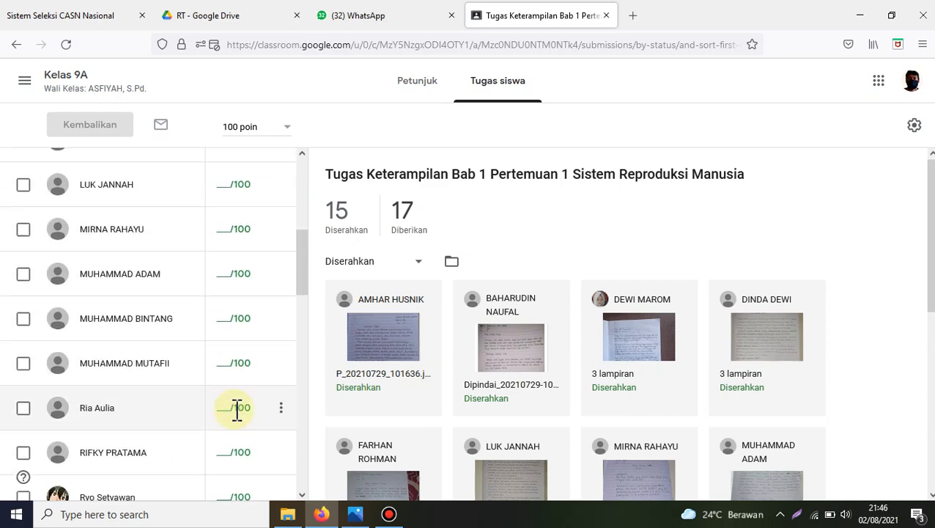
scroll(261, 350, up, 4)
scroll(261, 349, down, 8)
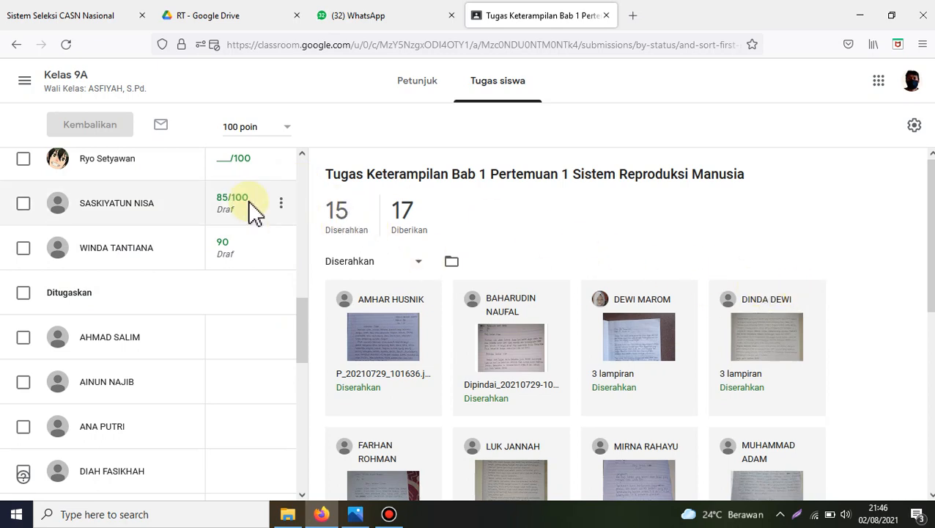
scroll(250, 242, up, 4)
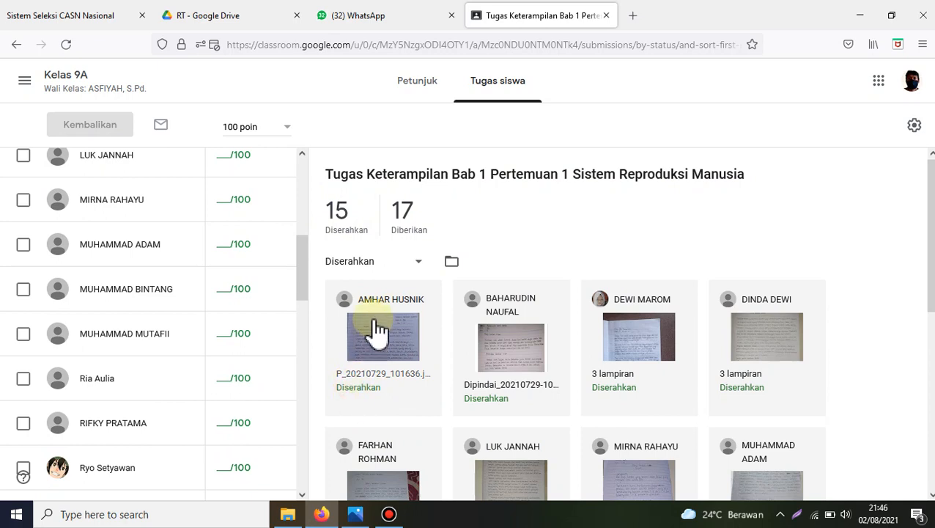
Step: Open the submission P_20210729_101636.jpg, enlarge the handwritten page to a readable size and read it through
click(376, 356)
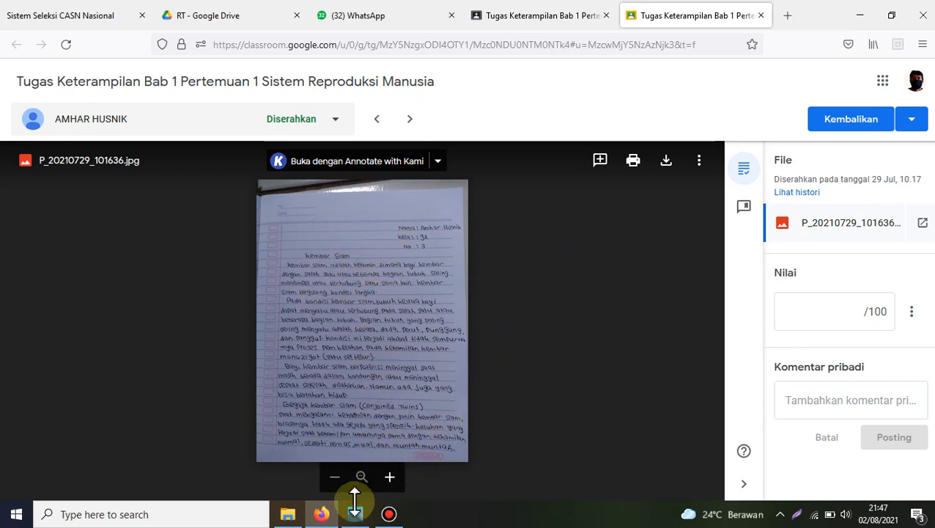
click(390, 477)
scroll(424, 248, up, 5)
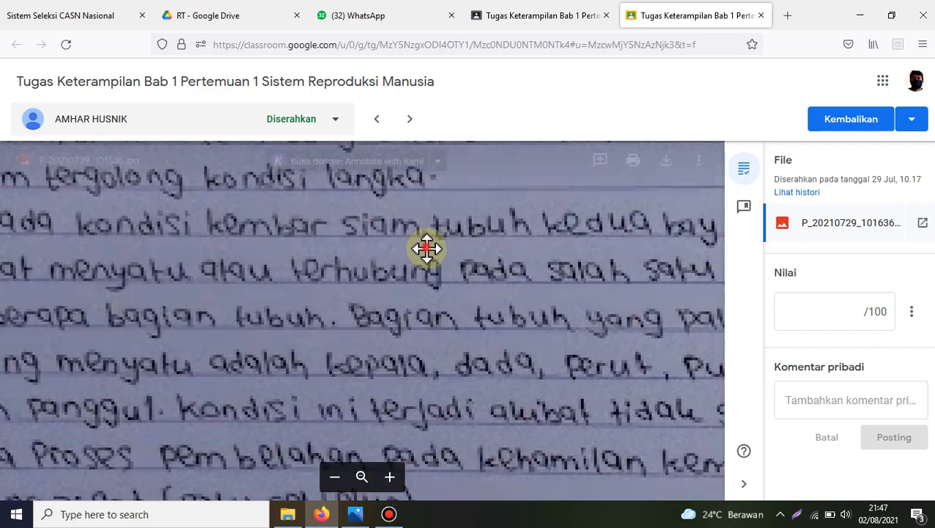
click(334, 477)
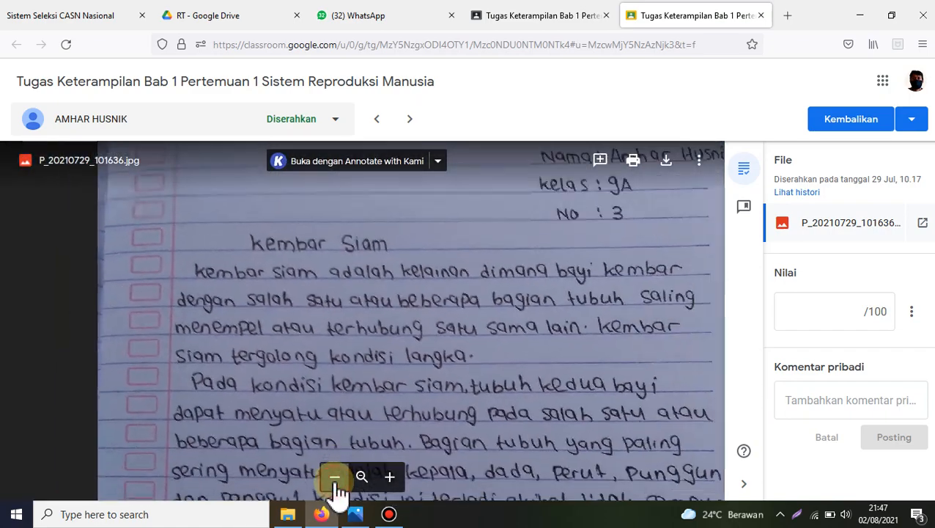
scroll(423, 392, up, 2)
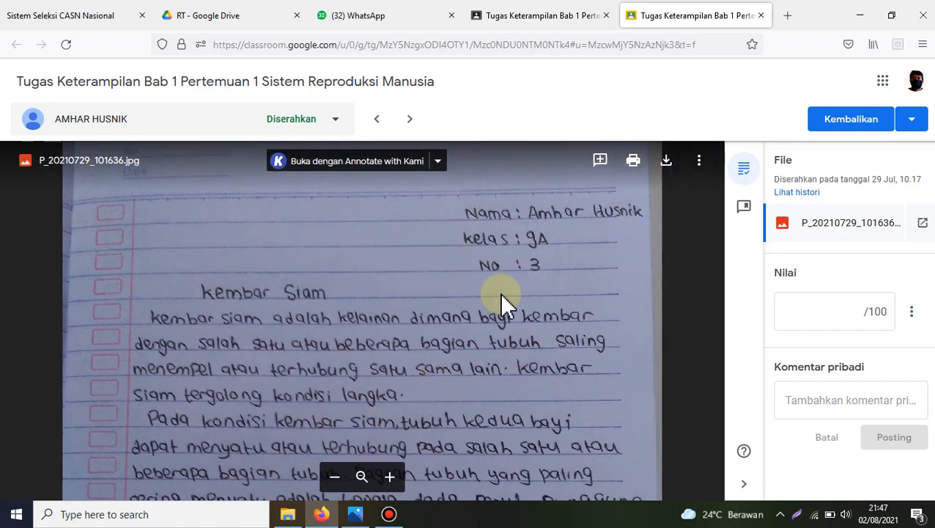
drag(386, 389, 396, 310)
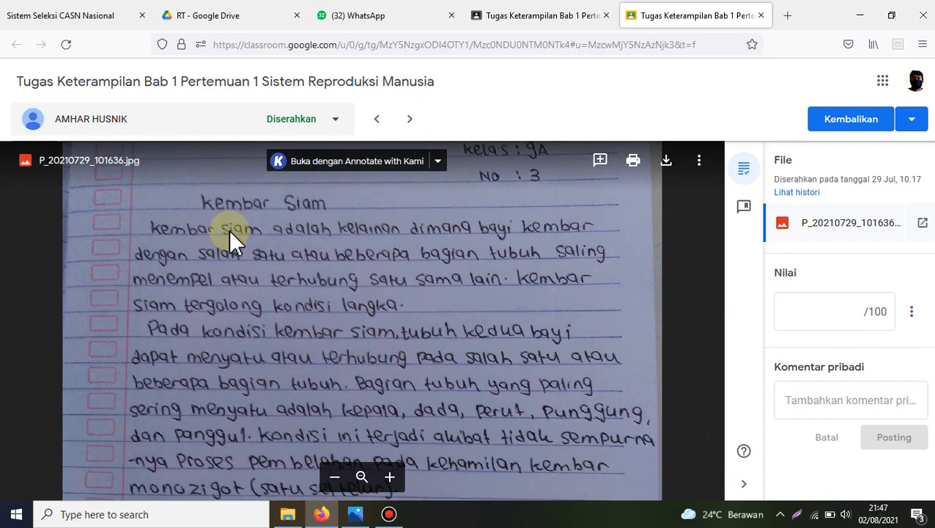
drag(386, 389, 394, 194)
drag(438, 416, 448, 342)
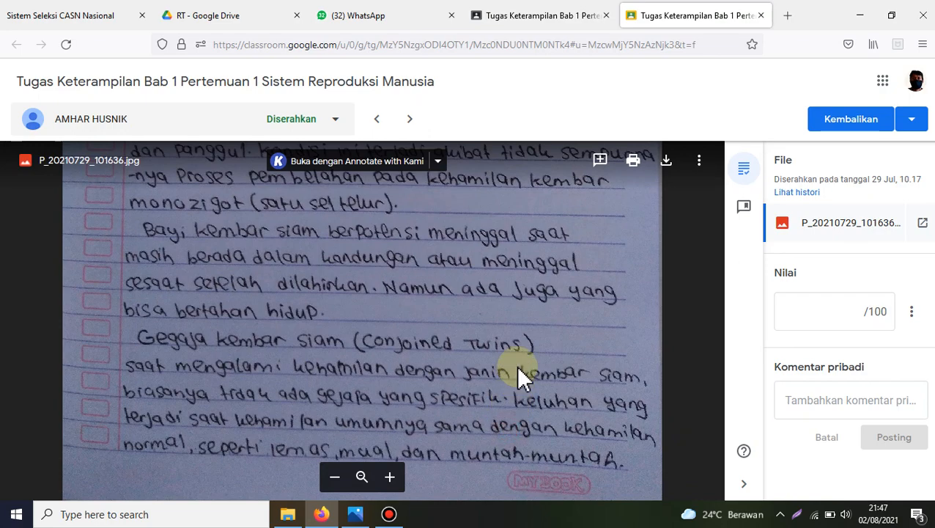
scroll(507, 388, up, 10)
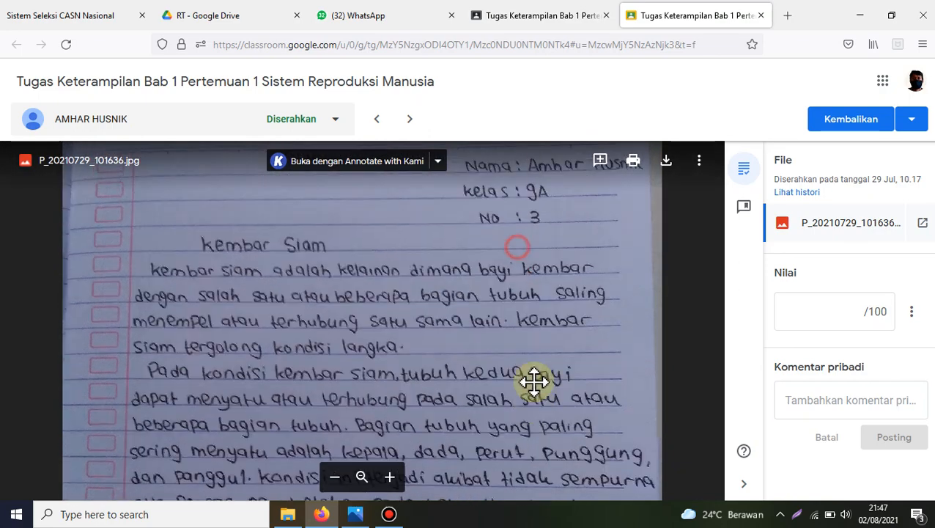
scroll(559, 293, down, 3)
Step: Grade the P_20210729_101636.jpg submission 85 out of 100, leaving the private comment empty
click(845, 314)
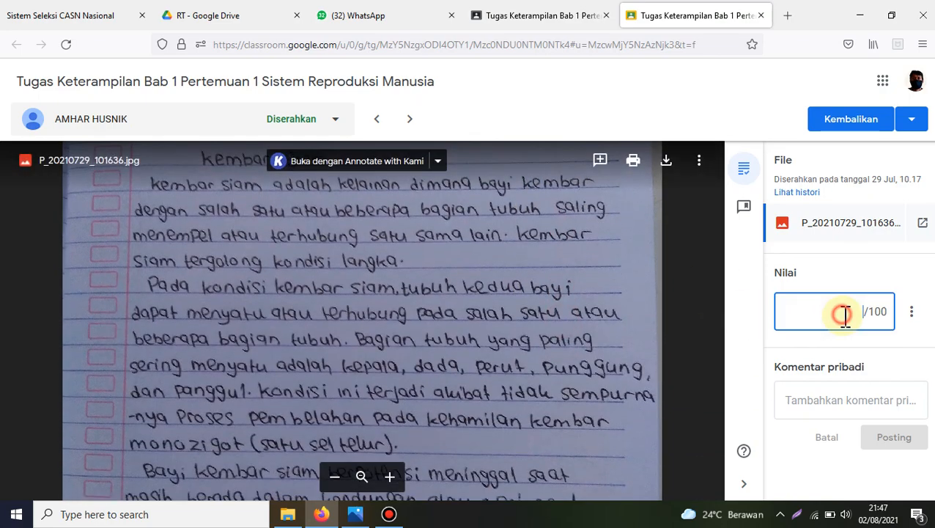
text(85)
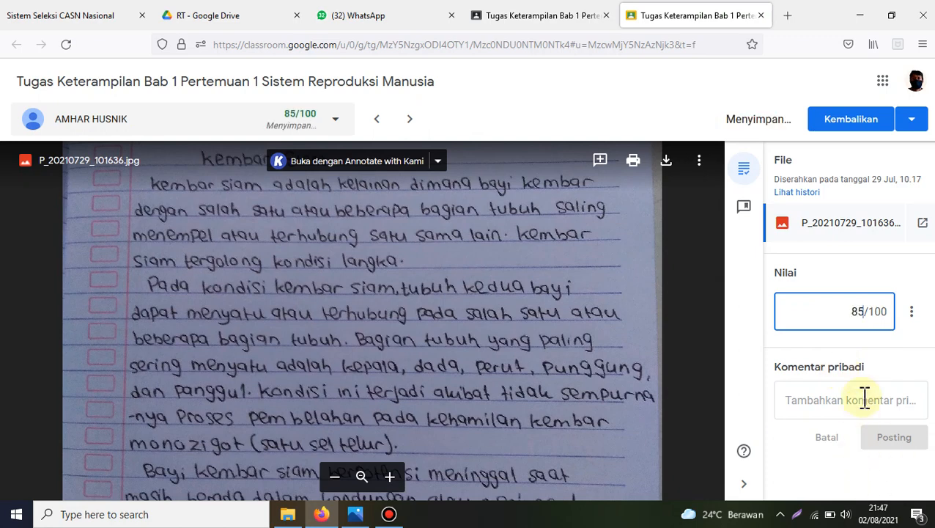
click(814, 402)
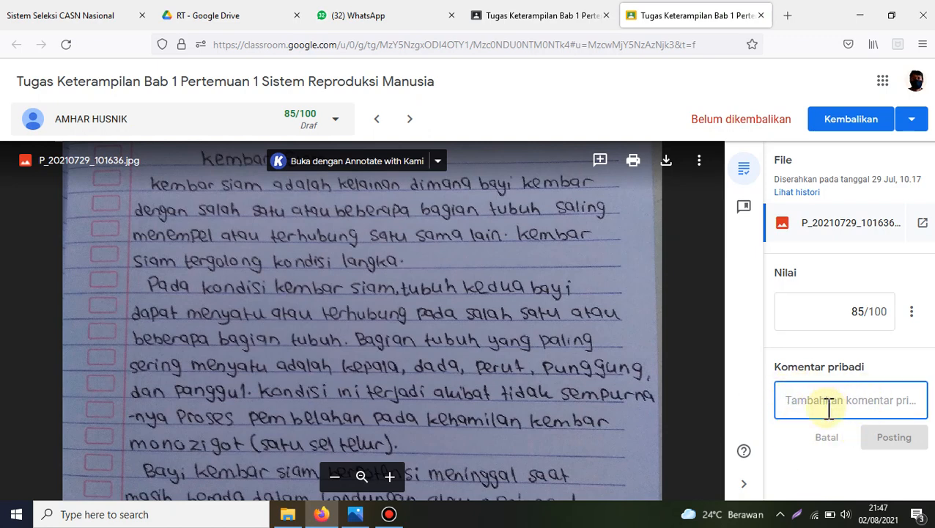
click(754, 312)
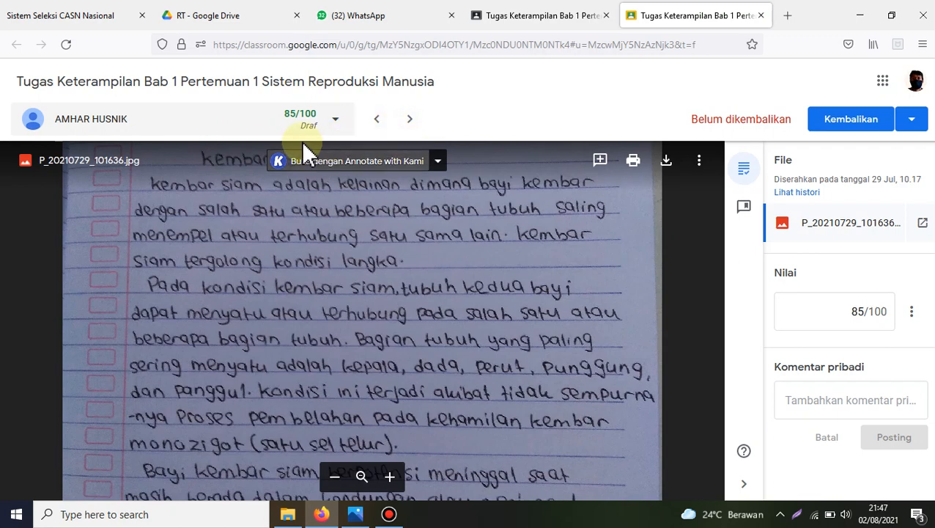
Step: Browse forward through the following students' submissions, go back, and close the grading view
click(411, 122)
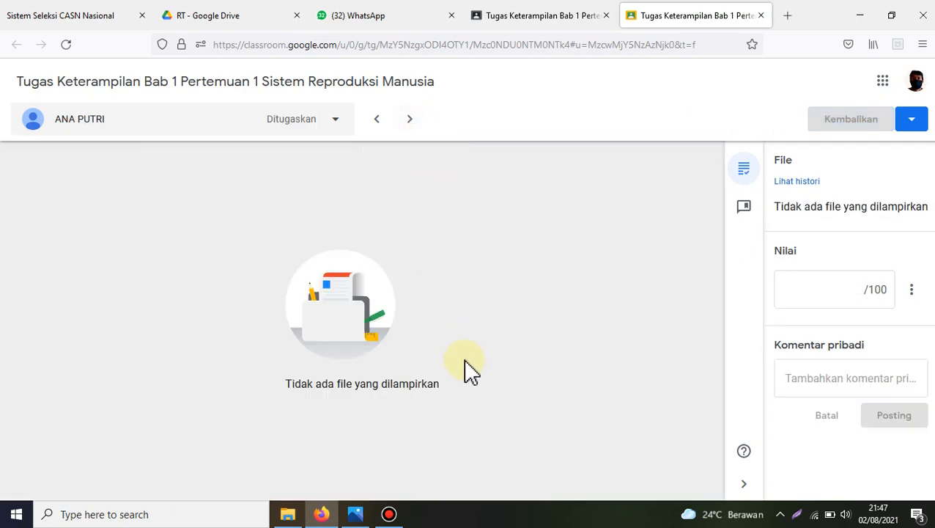
click(411, 121)
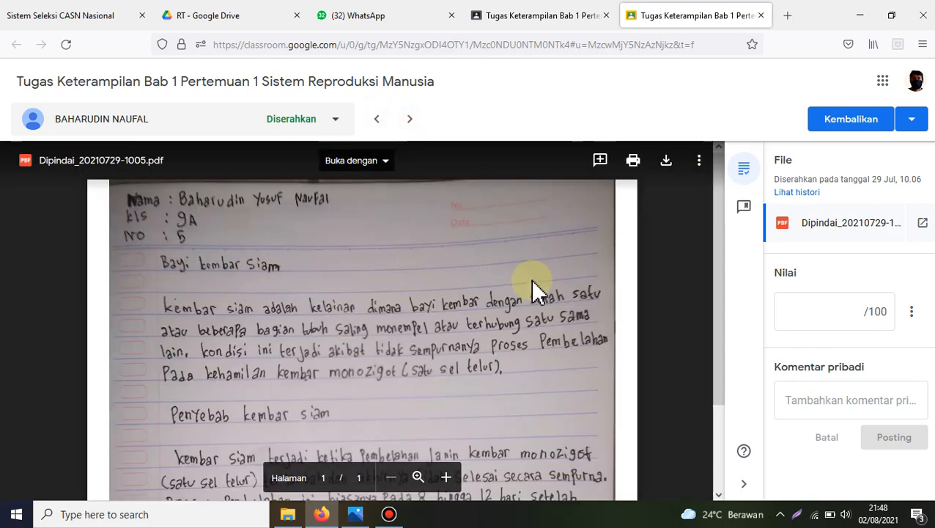
click(410, 121)
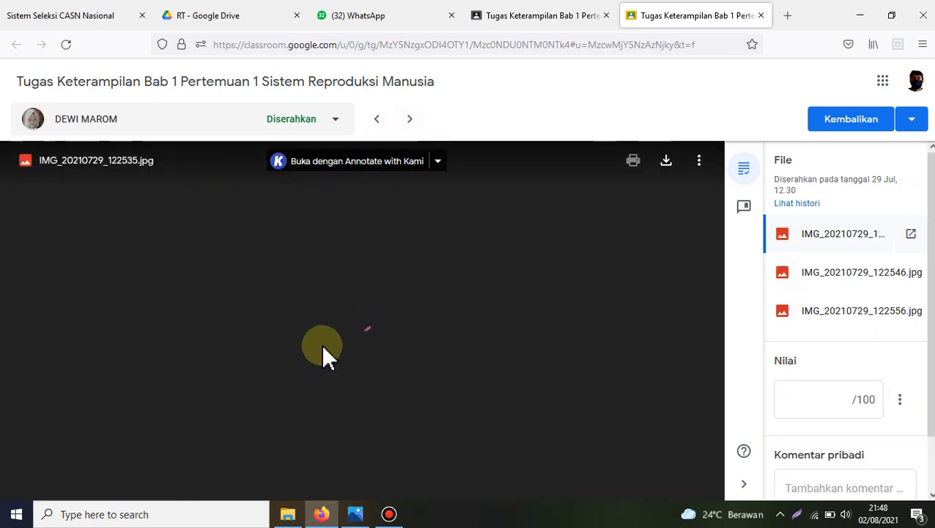
click(378, 128)
click(378, 129)
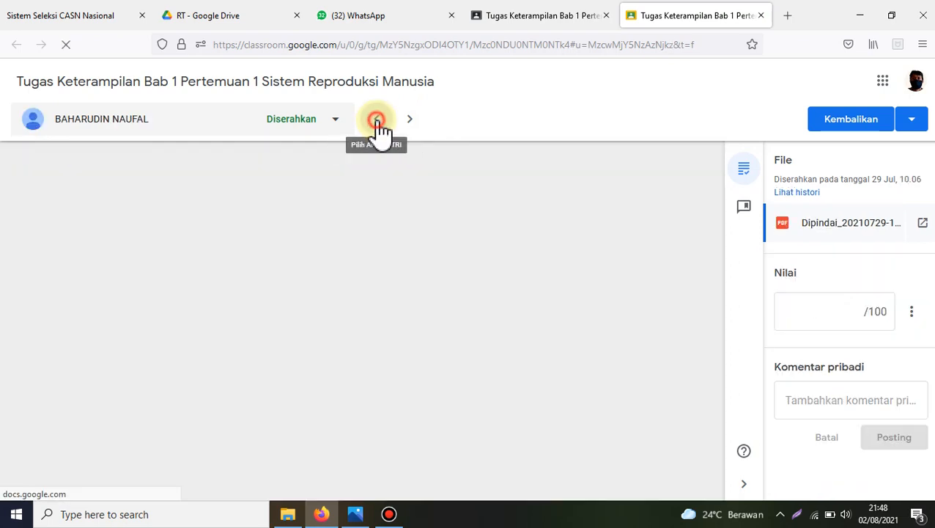
click(759, 15)
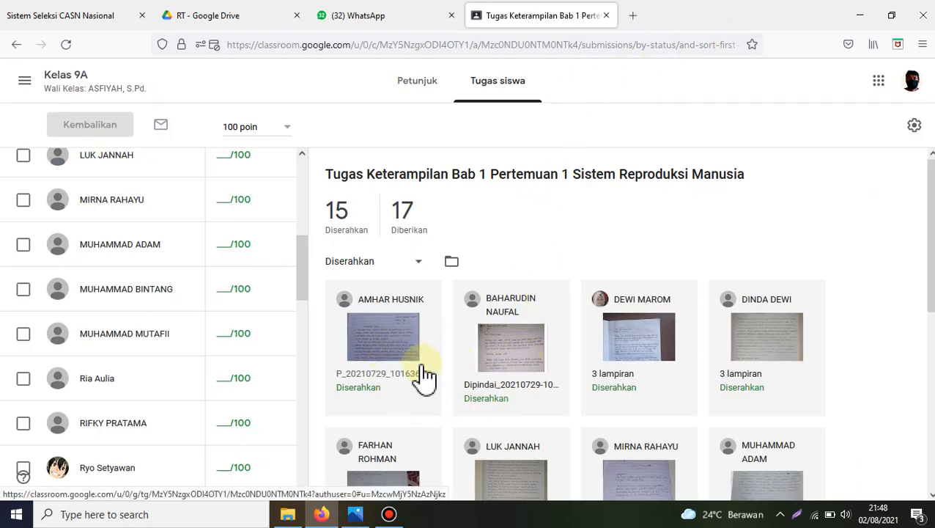
Step: Open the submission Dipindai_20210729-1005.pdf, read the handwritten page through and grade it 80 out of 100
scroll(202, 303, up, 4)
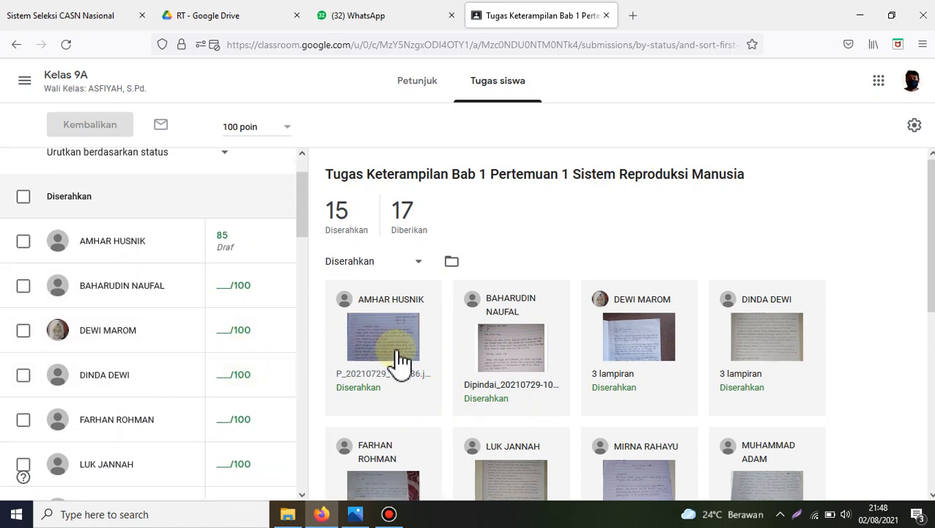
click(513, 350)
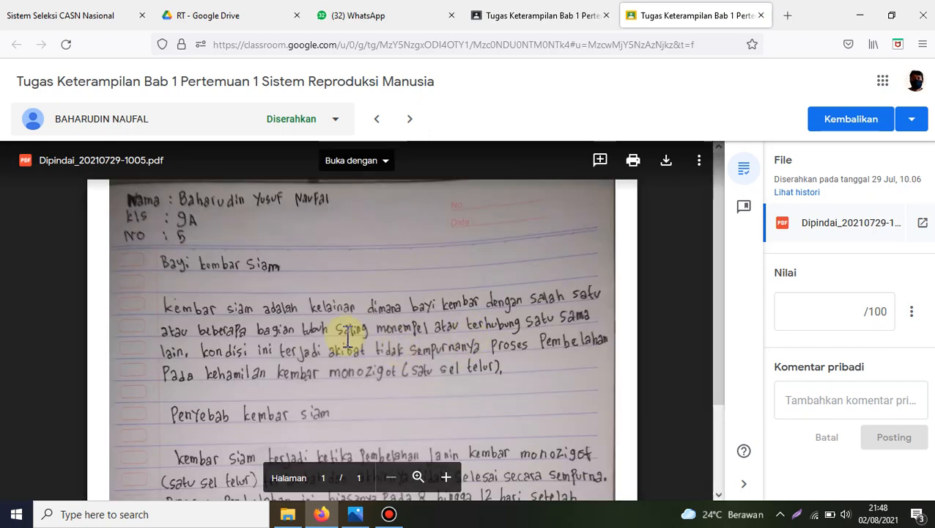
scroll(369, 312, down, 2)
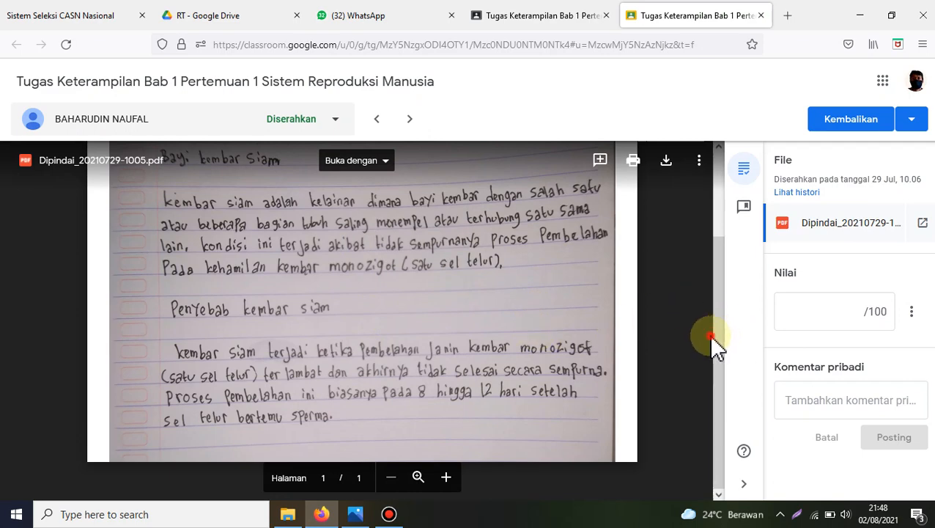
drag(723, 320, 728, 234)
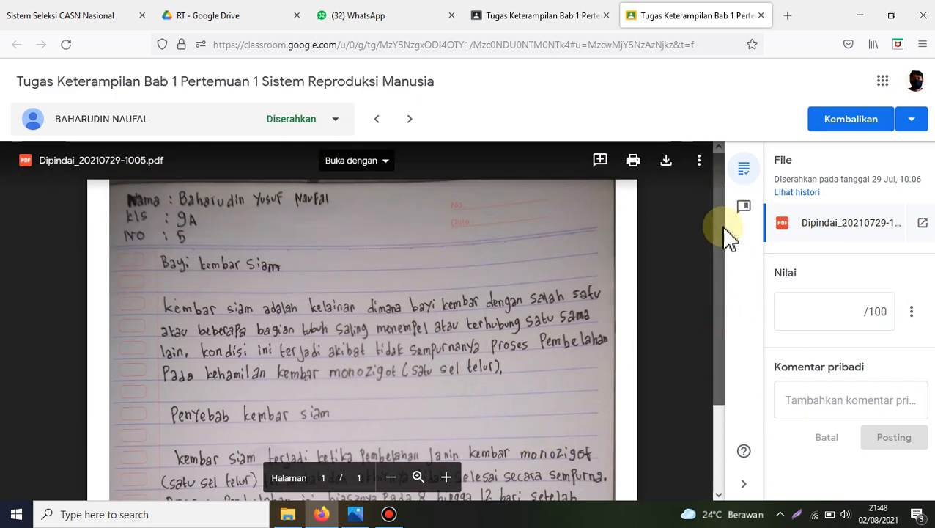
scroll(672, 382, down, 3)
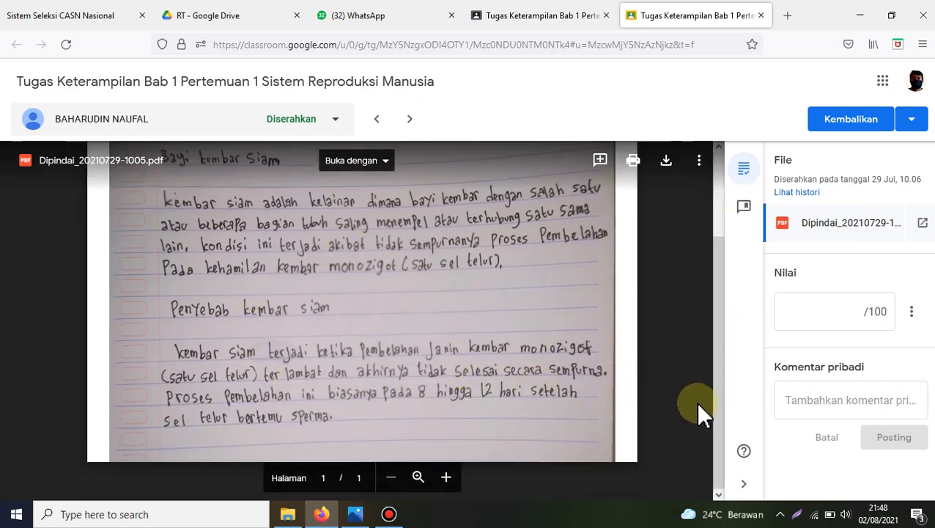
scroll(714, 337, up, 3)
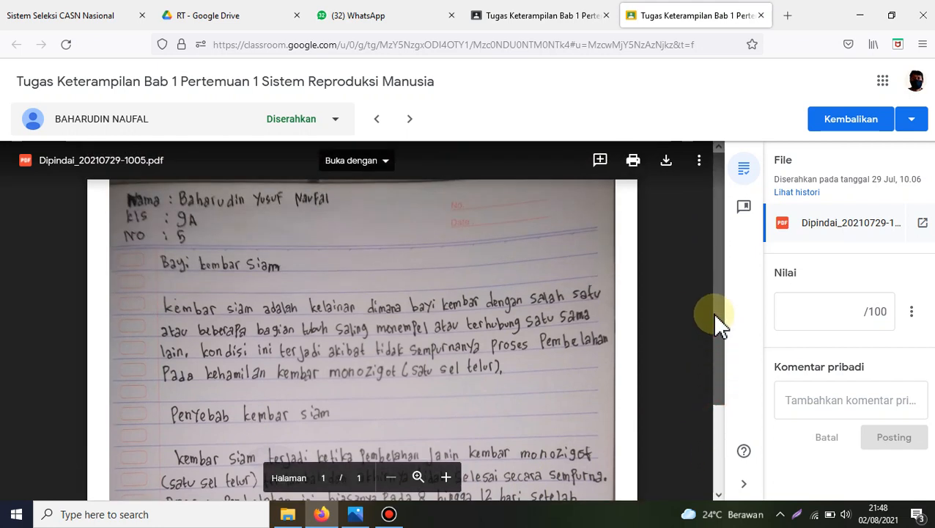
click(855, 313)
text(80)
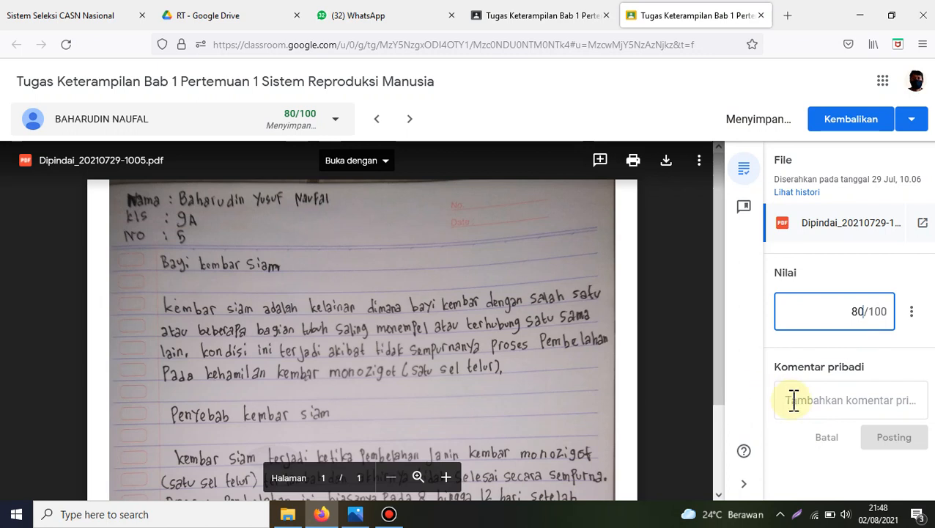
Step: Draft the private comment "Carilah informasi yang lebih banyak." and try to close the submission without posting it
click(817, 403)
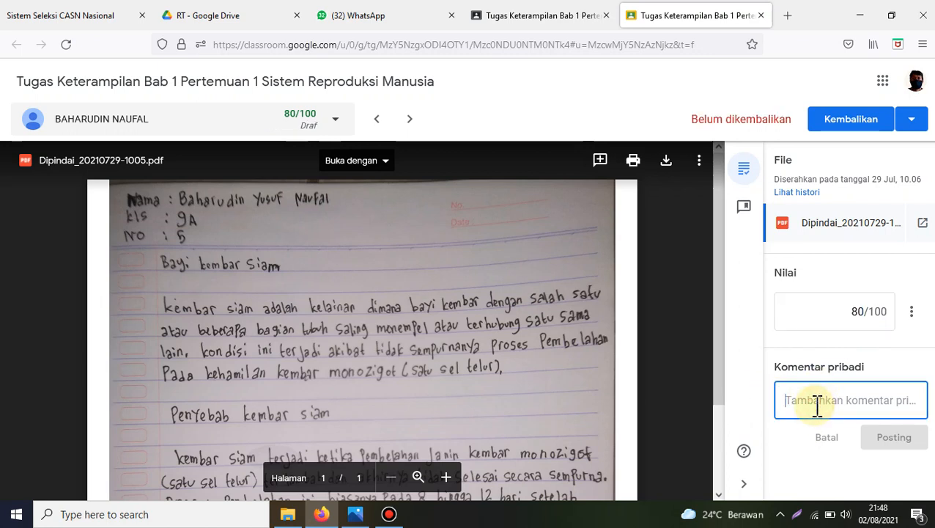
text(Carilah informasi)
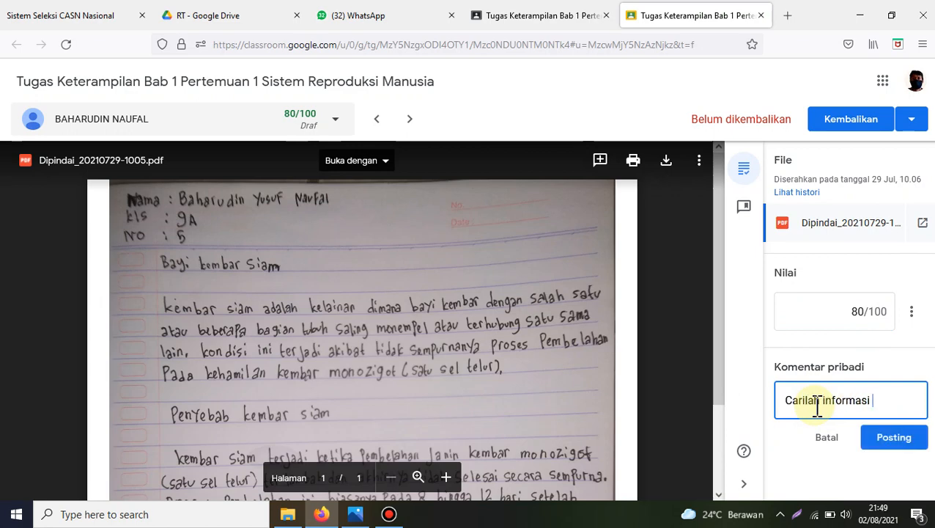
text( yang lebih banyak.)
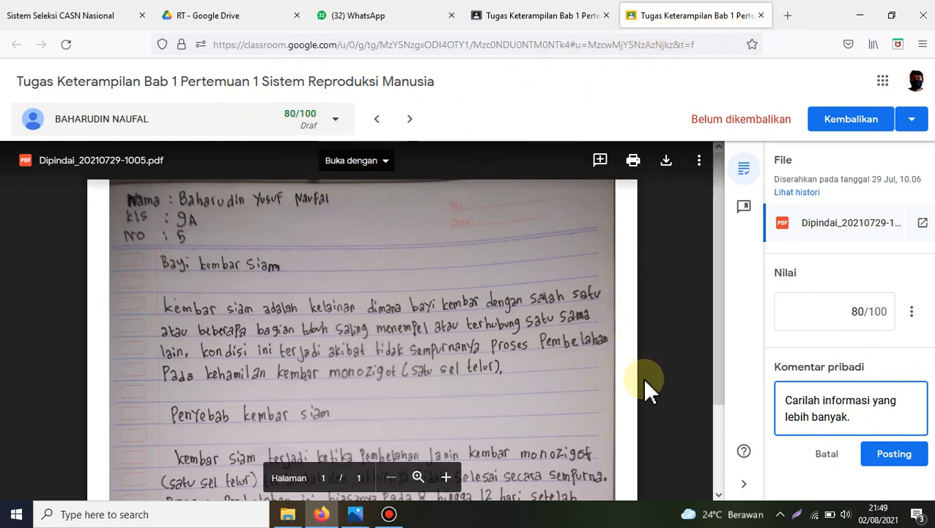
key(ctrl+w)
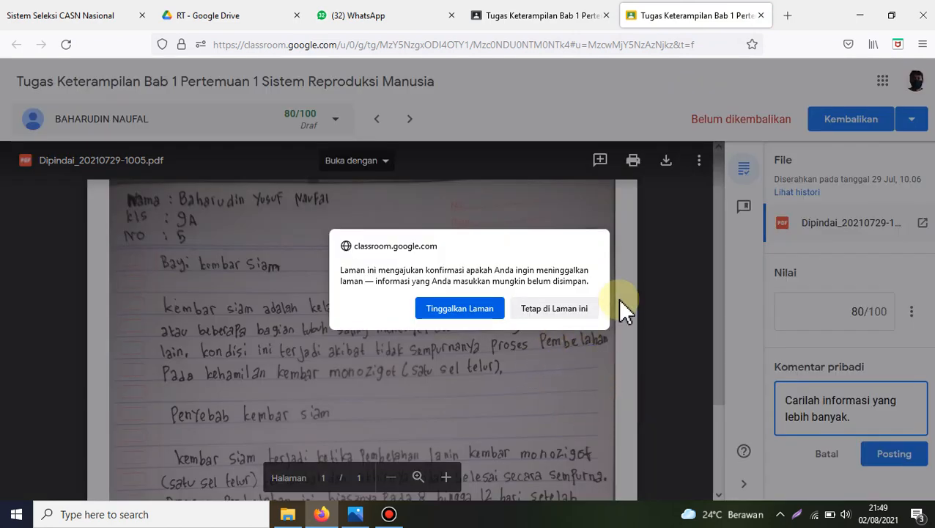
click(531, 314)
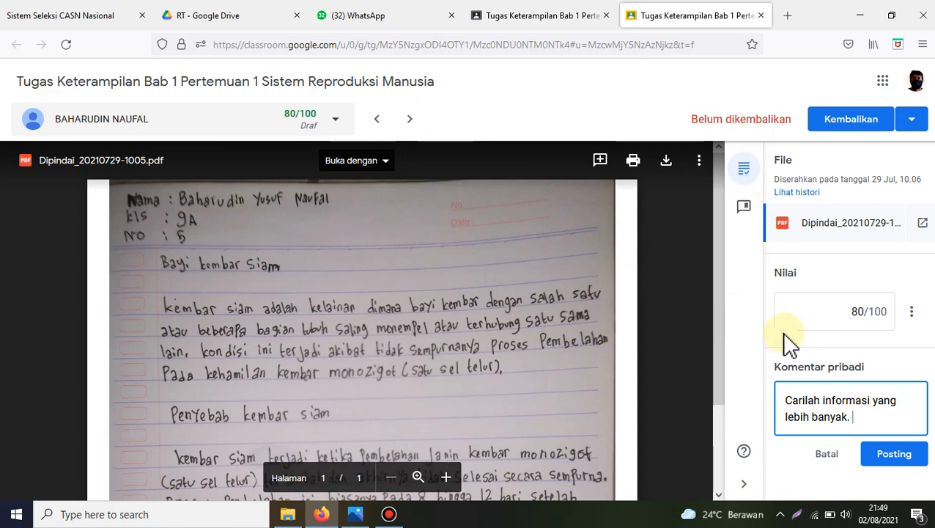
click(744, 359)
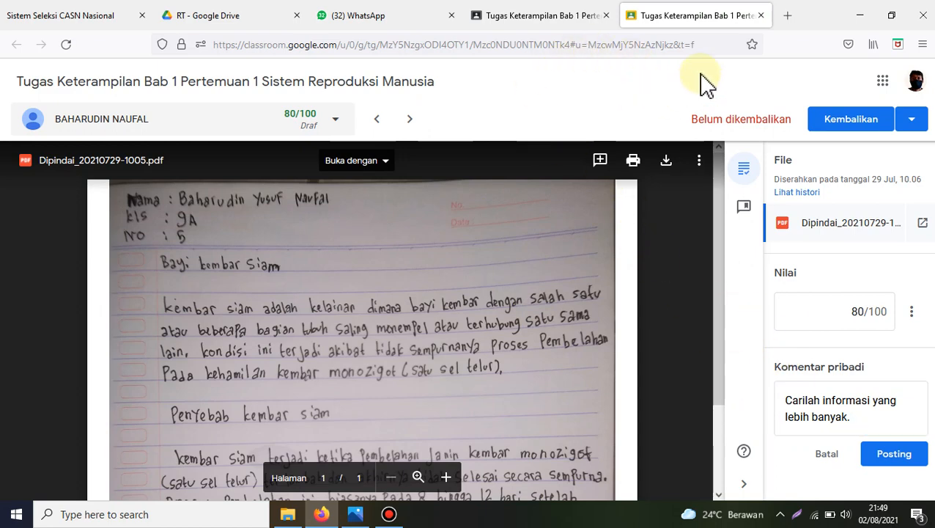
click(761, 16)
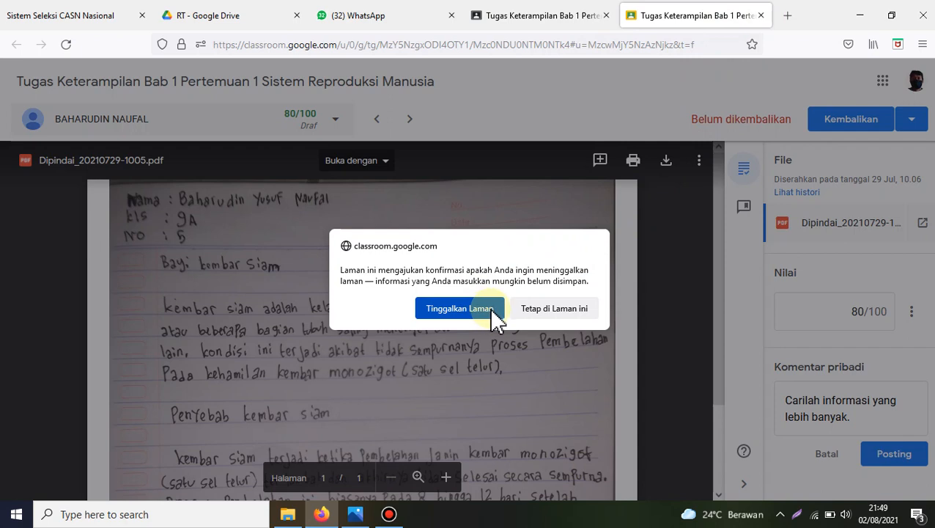
click(554, 307)
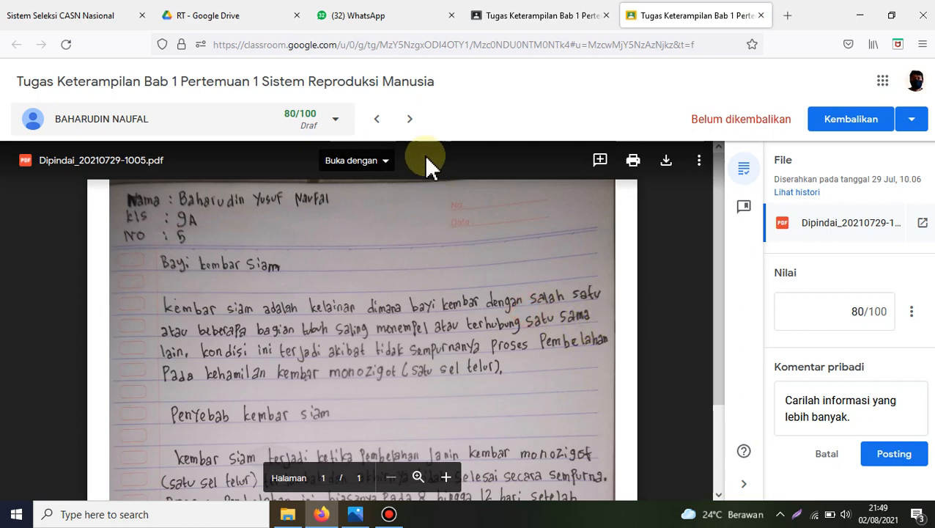
Step: Move on to the next student's submission, discarding the unposted private comment, and close the grading view
click(408, 121)
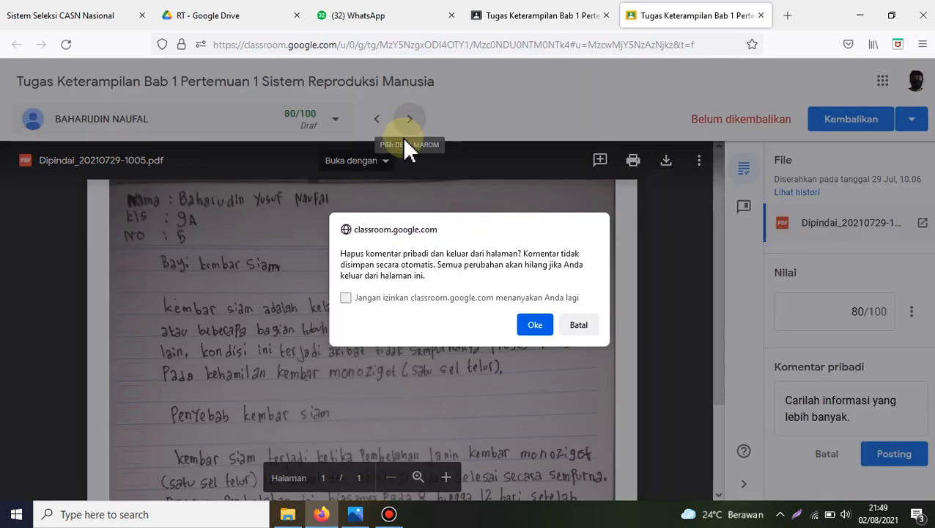
click(546, 327)
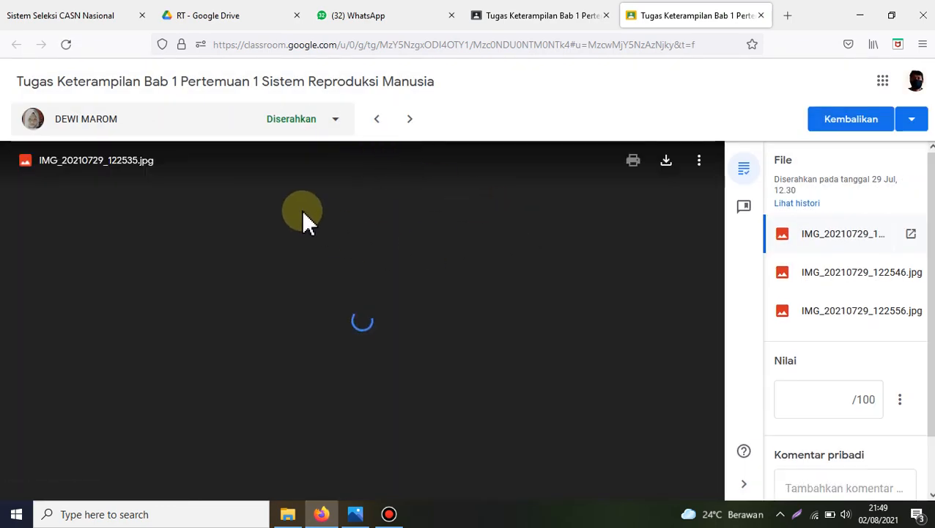
click(761, 15)
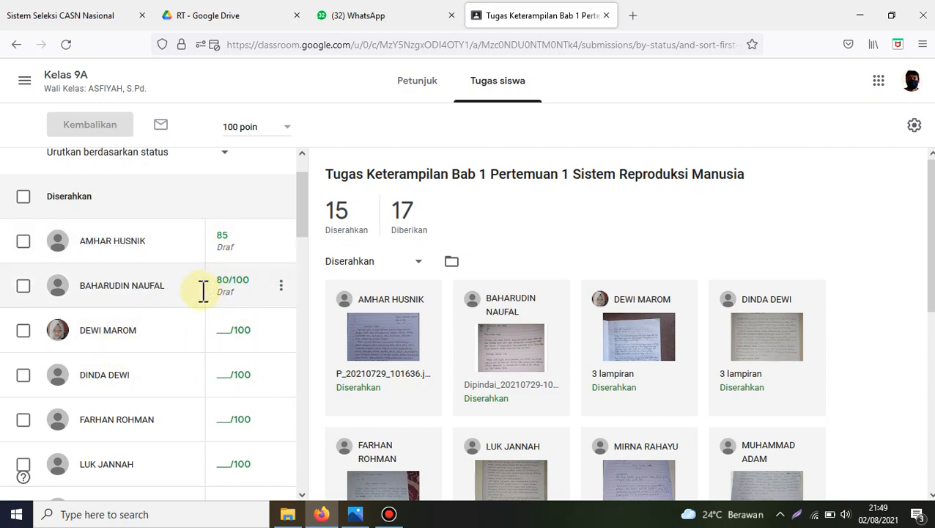
click(23, 242)
click(23, 288)
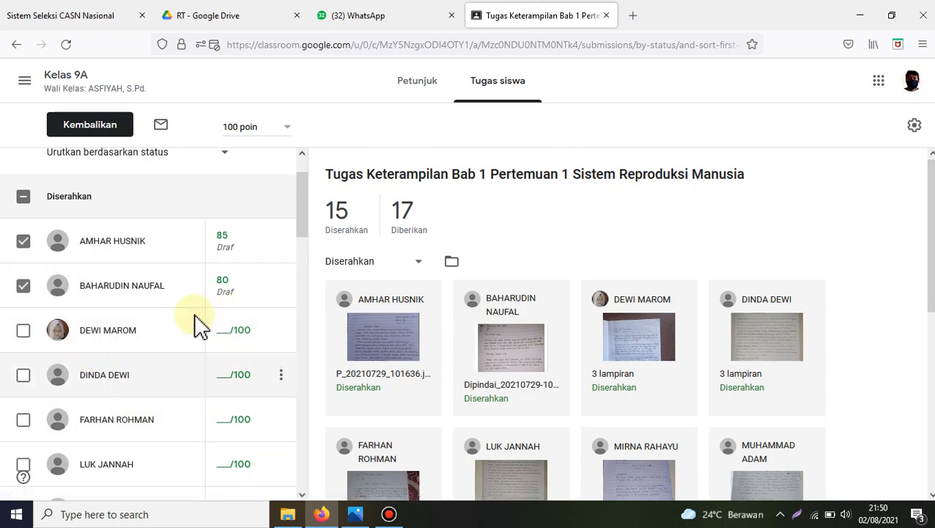
click(23, 198)
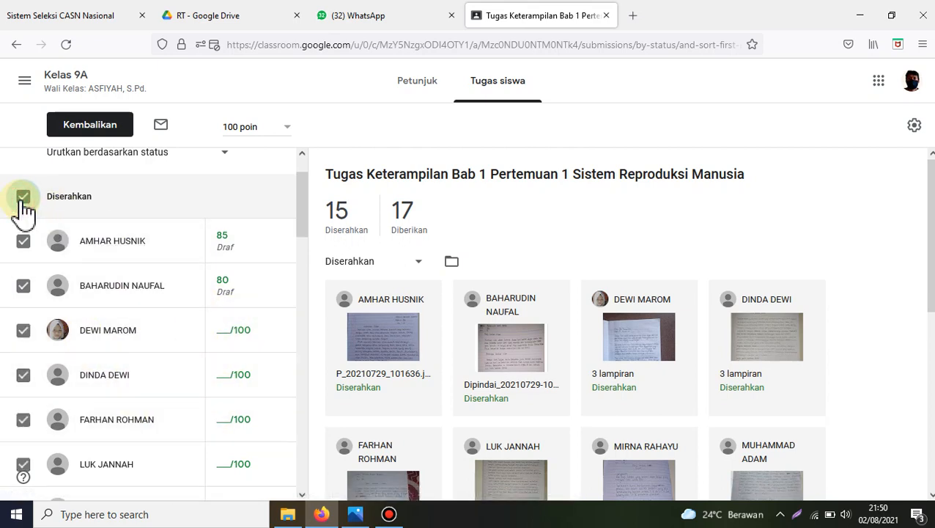
click(24, 200)
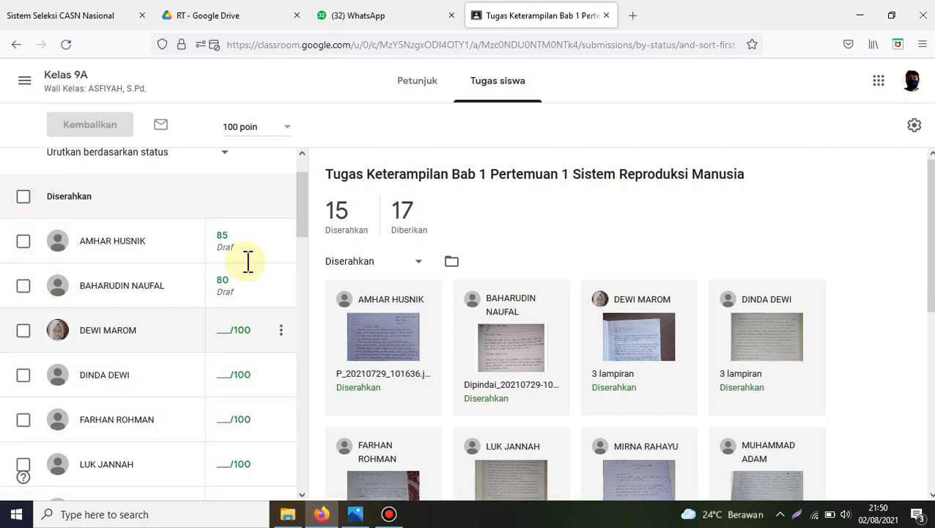
Step: Select the four submitted students who have draft grades: the first two and the last two under Diserahkan
click(26, 244)
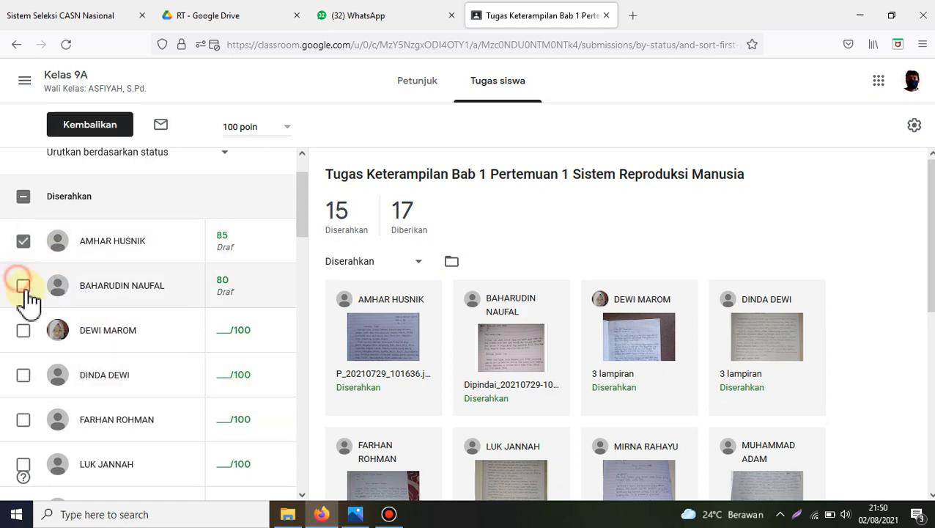
click(24, 286)
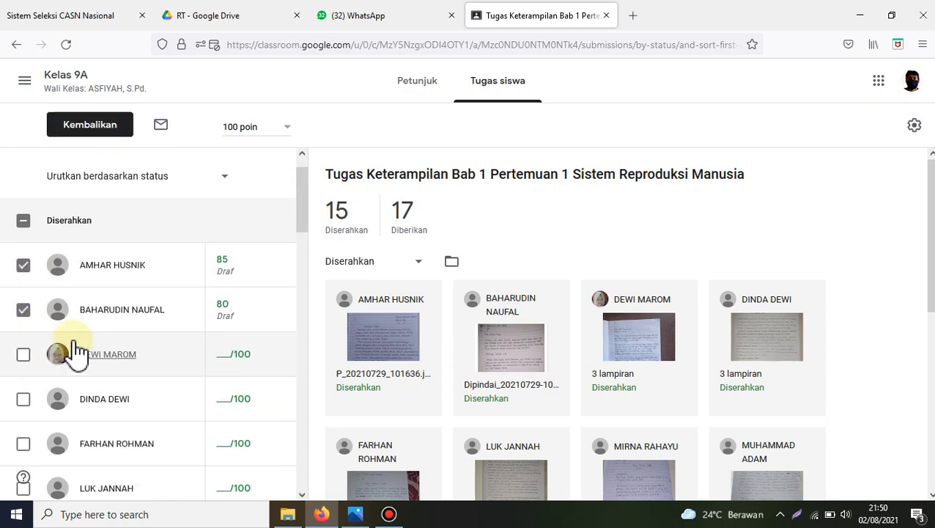
scroll(81, 374, down, 3)
scroll(92, 396, up, 3)
scroll(88, 399, down, 5)
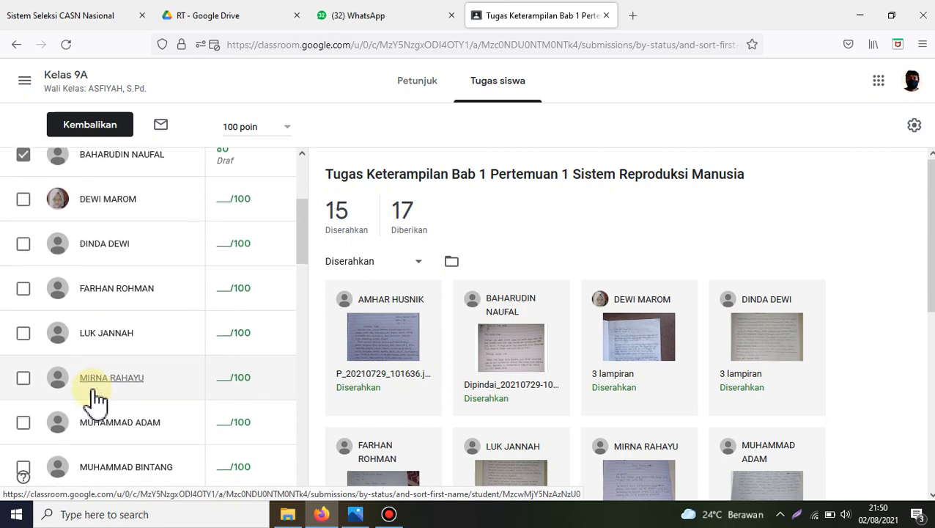
click(27, 450)
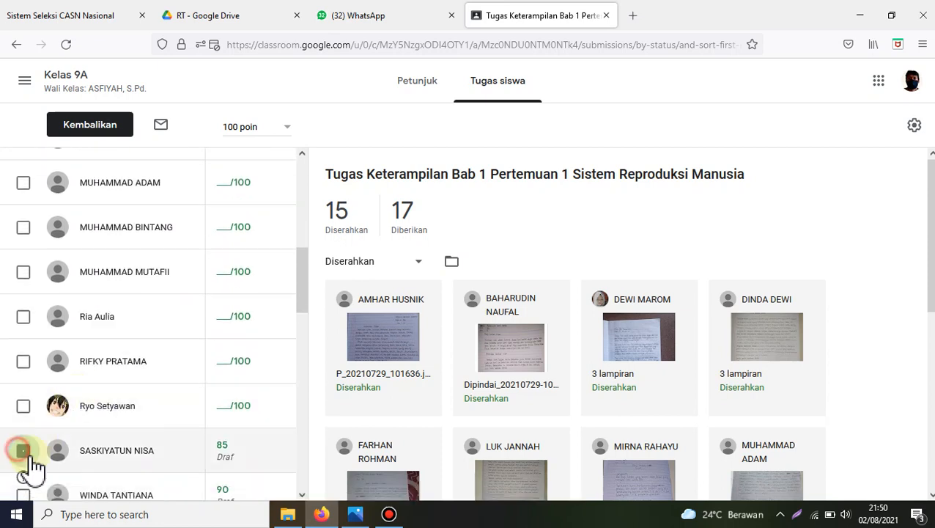
scroll(48, 457, up, 1)
scroll(41, 461, down, 1)
scroll(40, 440, down, 2)
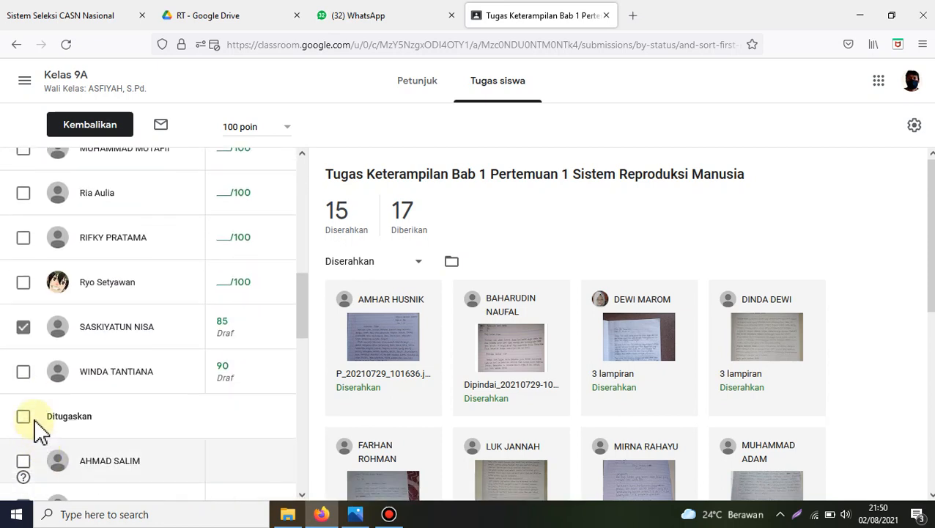
click(24, 371)
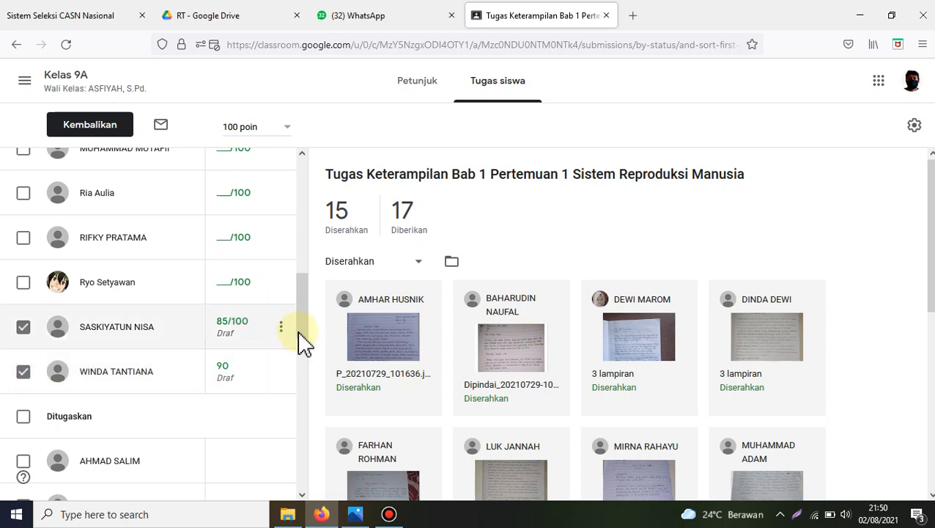
Step: Return the graded work to the four selected students, leaving the private comment empty
drag(302, 344, 313, 212)
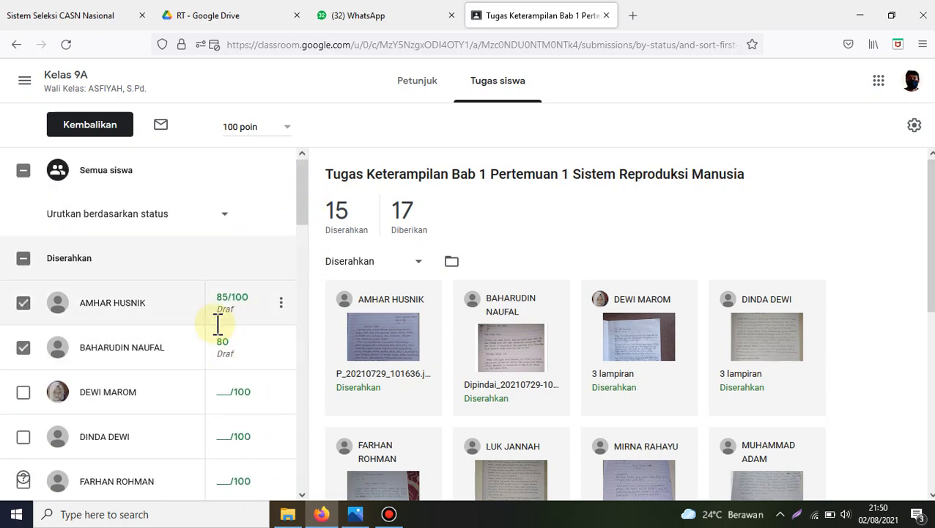
click(88, 126)
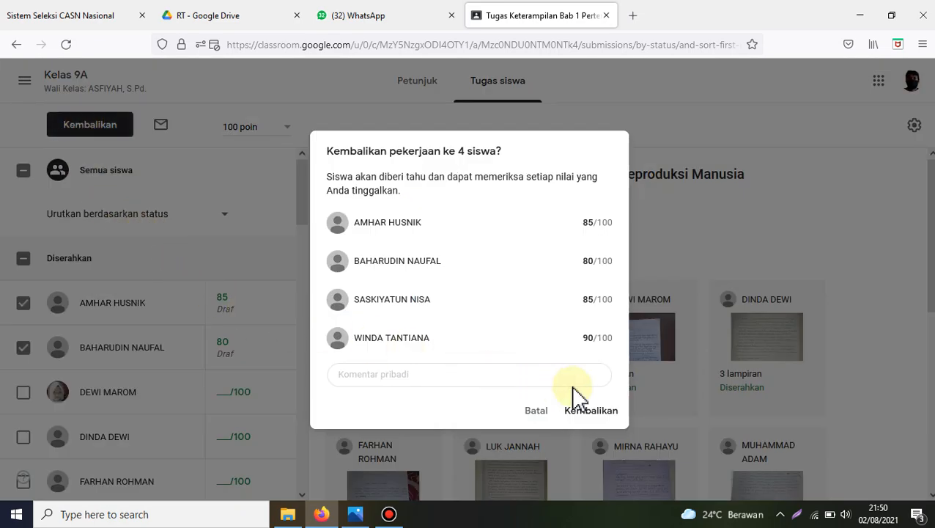
click(608, 413)
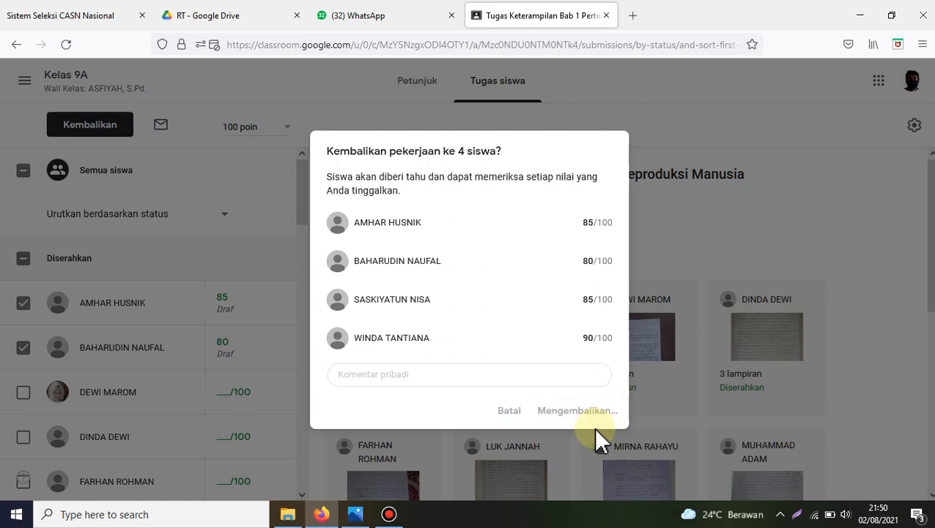